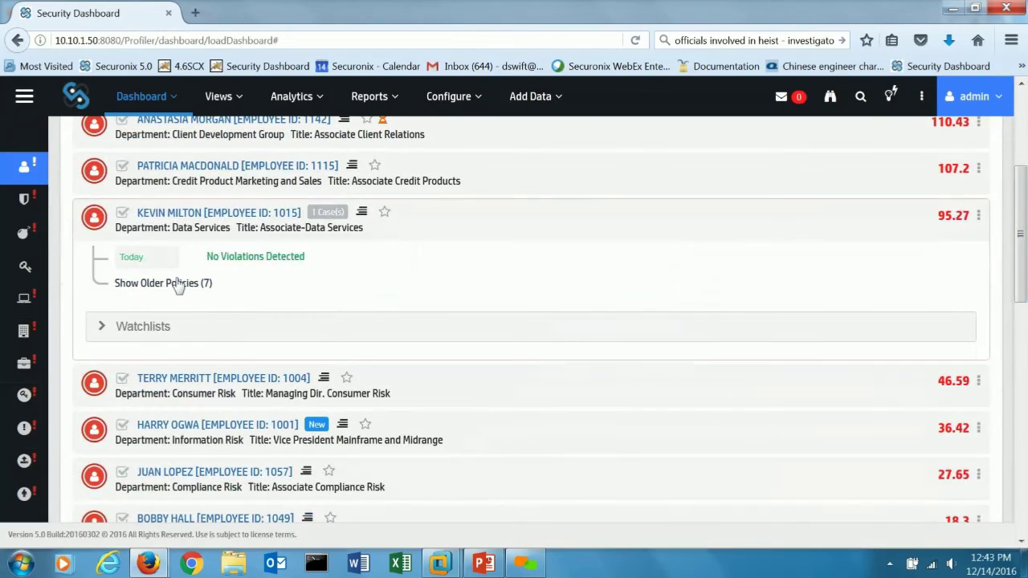
# Show the older policy violations of the Data Services associate and open Anomalous Download Activity Compared to Peers.
pyautogui.click(178, 284)
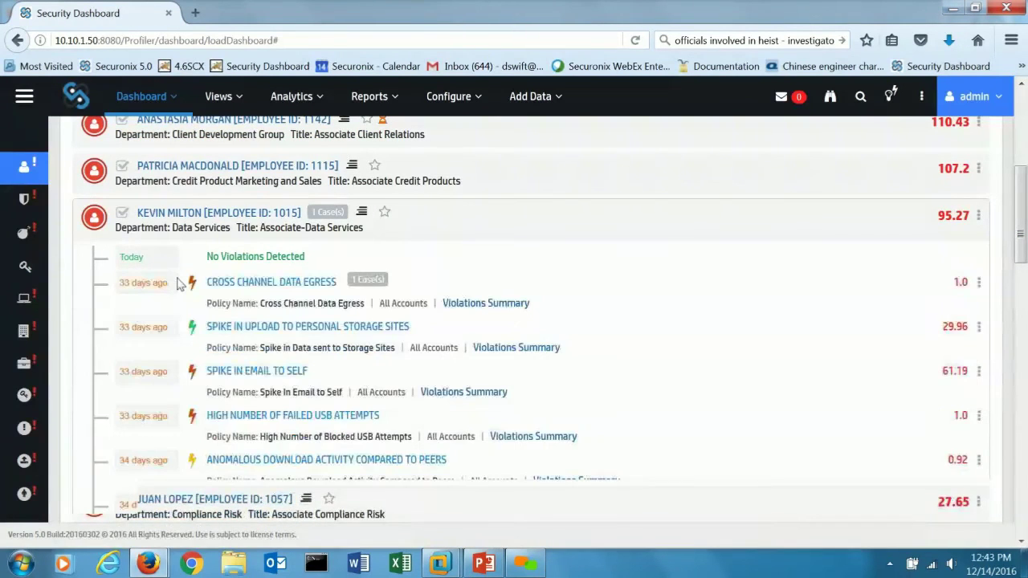
pyautogui.moveTo(1021, 208); pyautogui.dragTo(1022, 227)
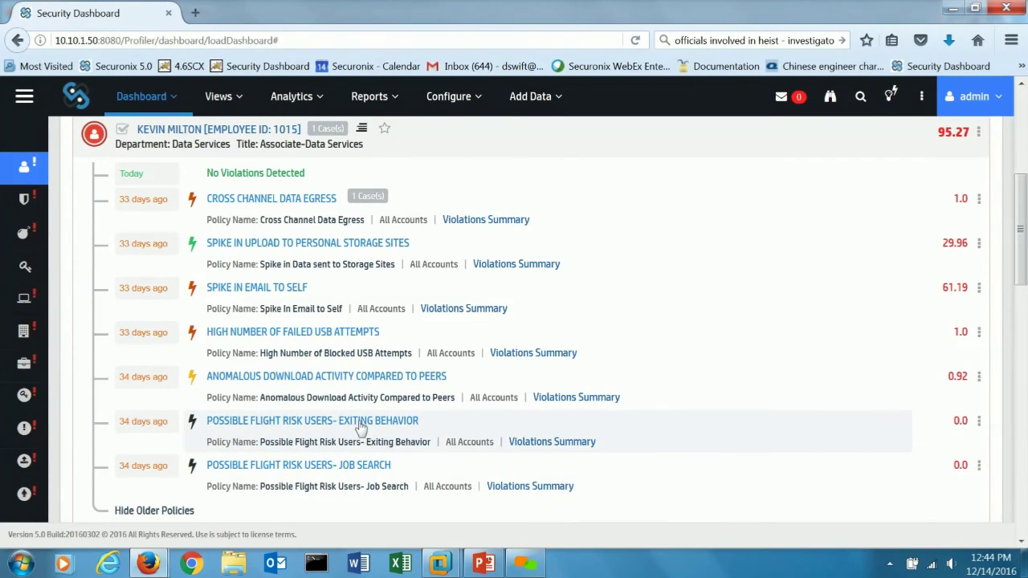
pyautogui.click(385, 380)
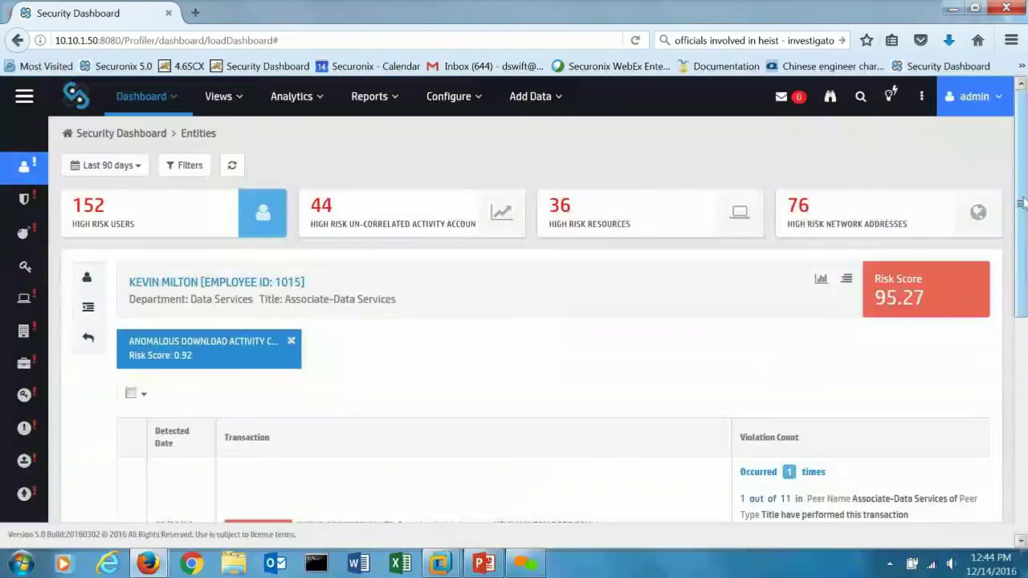
pyautogui.scroll(-2, 1020, 299)
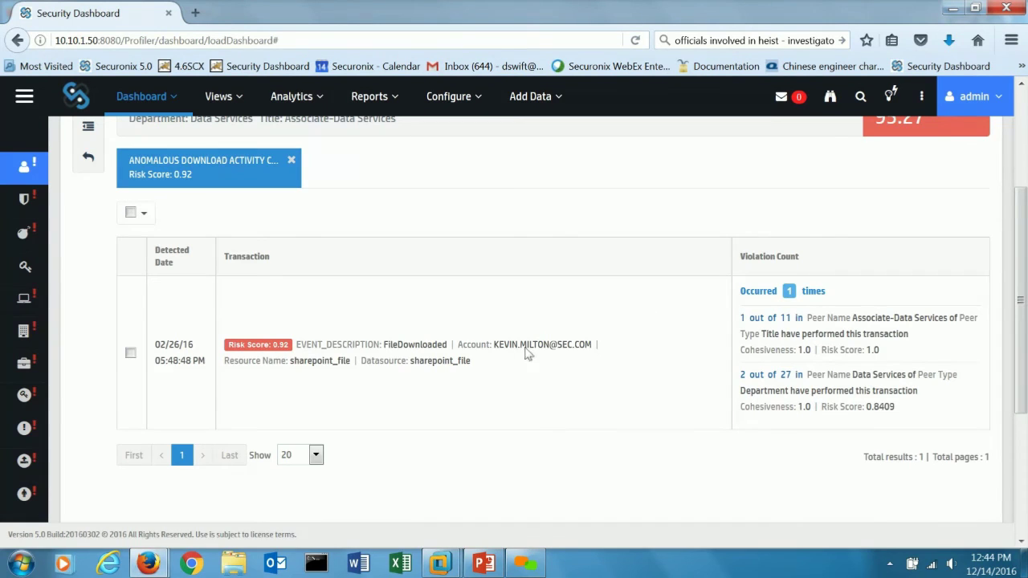
# List the FileDownloaded events behind the anomalous download violation, review the downloaded file names, and return to the high-risk users list.
pyautogui.click(760, 292)
pyautogui.moveTo(1021, 217); pyautogui.dragTo(1021, 273)
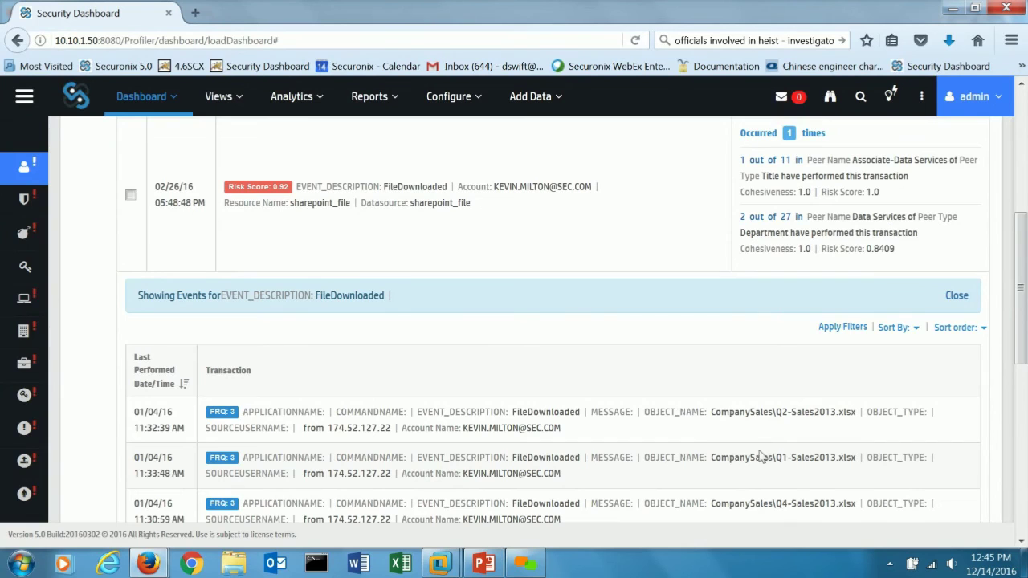
pyautogui.moveTo(791, 427)
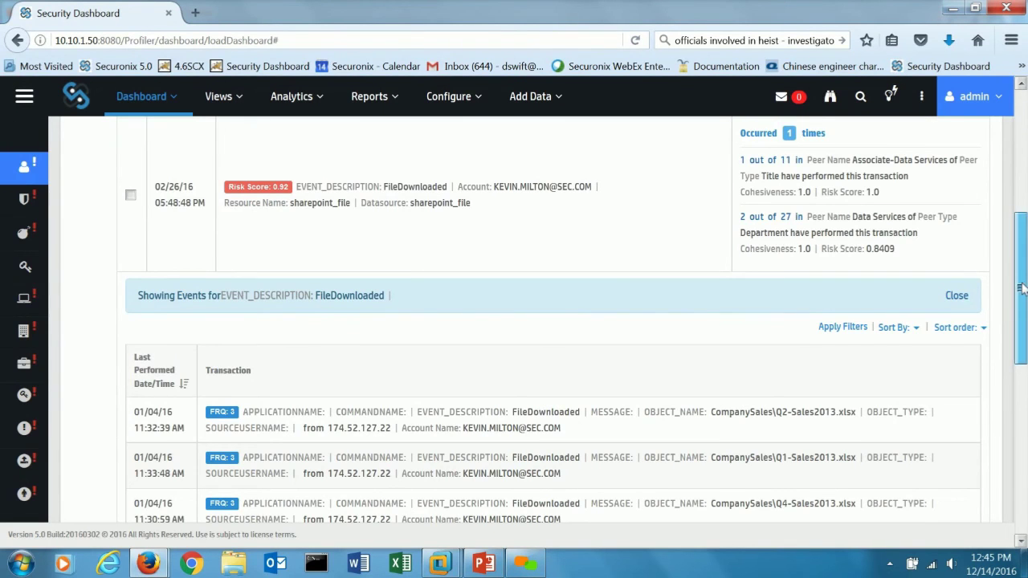
pyautogui.scroll(-1, 1019, 285)
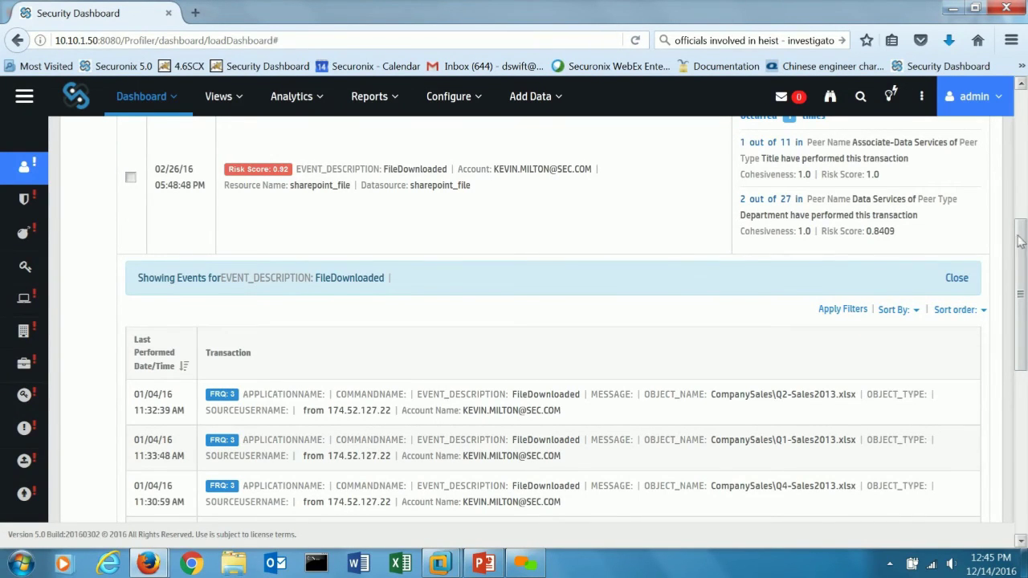
pyautogui.scroll(-1, 1022, 304)
pyautogui.scroll(-2, 1022, 304)
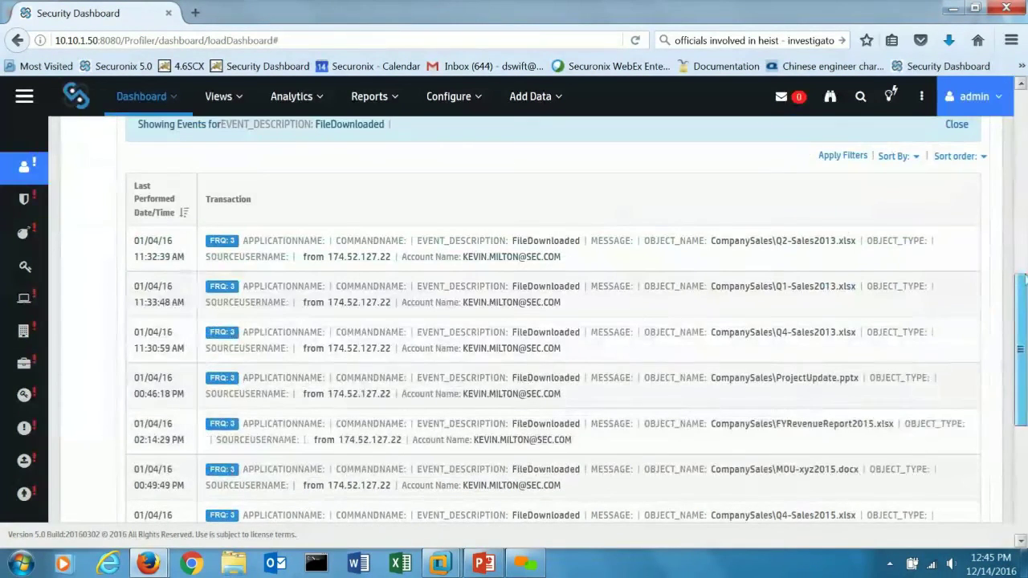
pyautogui.scroll(5, 1021, 303)
pyautogui.scroll(3, 1022, 304)
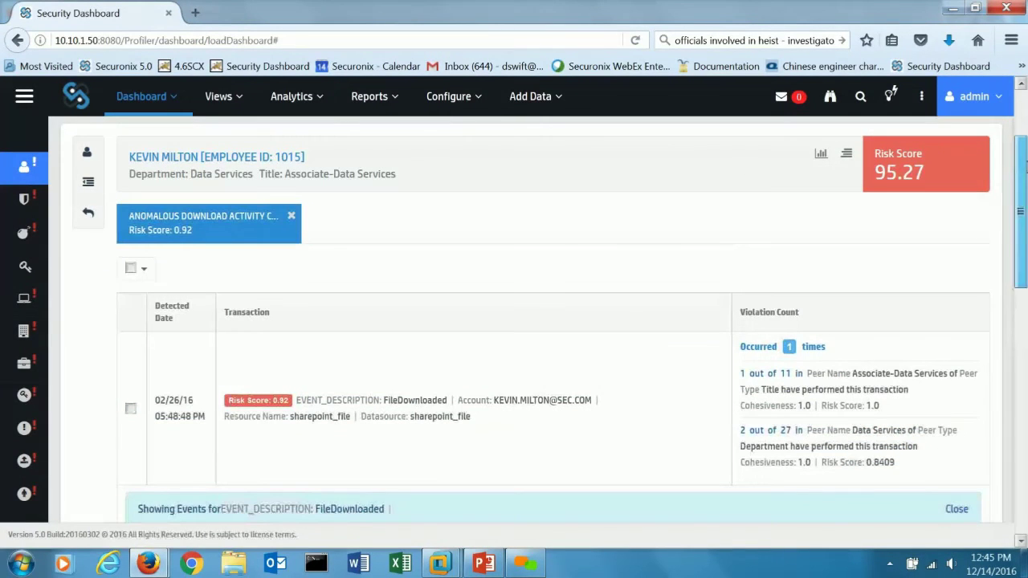
pyautogui.click(86, 214)
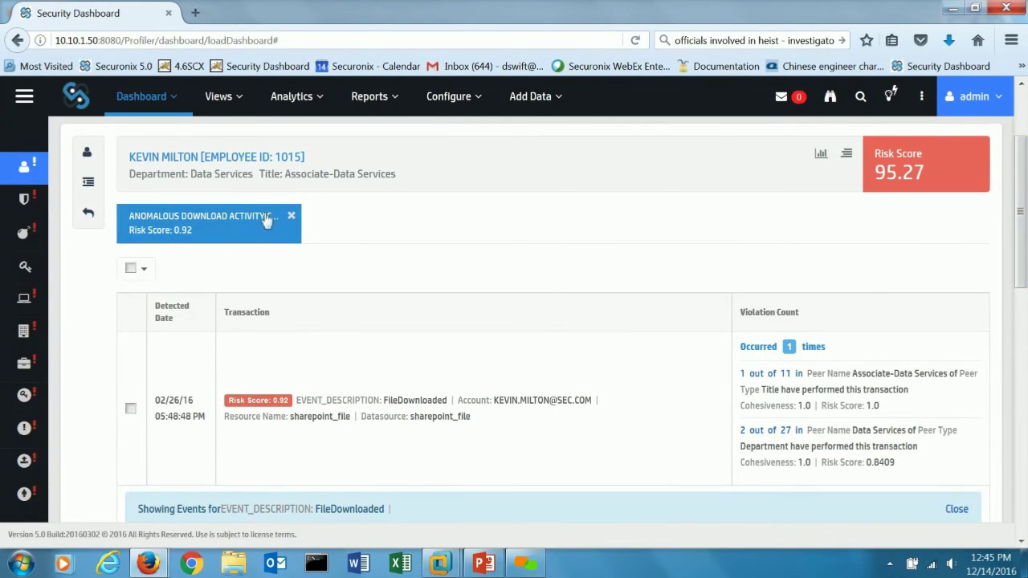
# Open the High Number of Failed USB Attempts violation of the same Data Services associate.
pyautogui.scroll(-4, 307, 475)
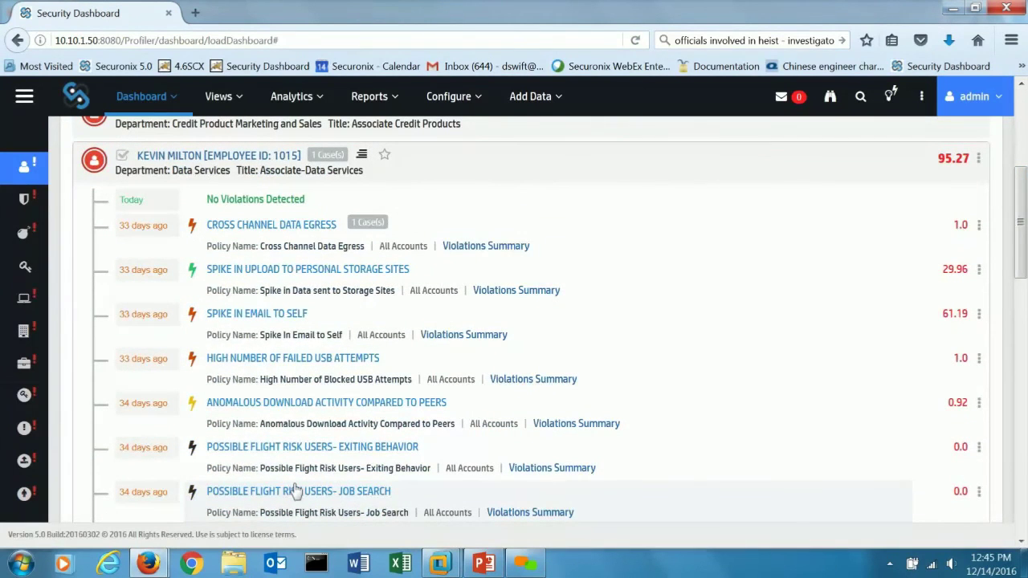
pyautogui.click(306, 360)
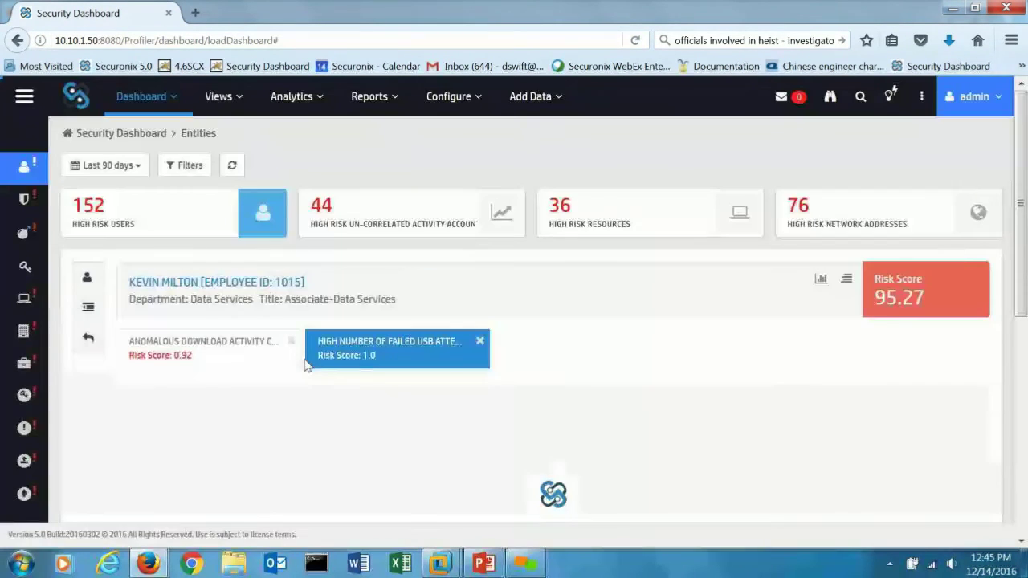
pyautogui.scroll(-3, 1023, 233)
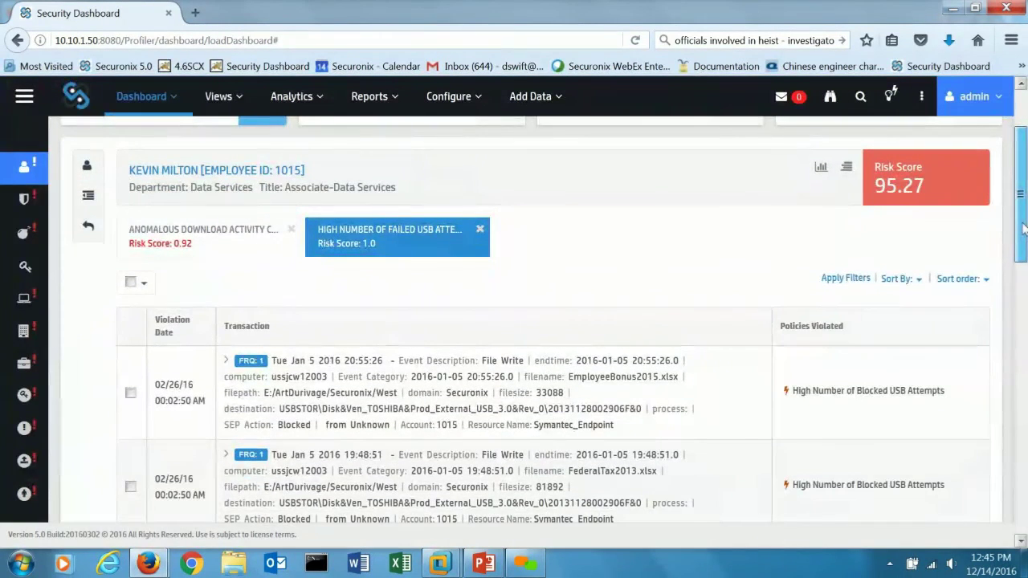
pyautogui.scroll(-1, 1023, 231)
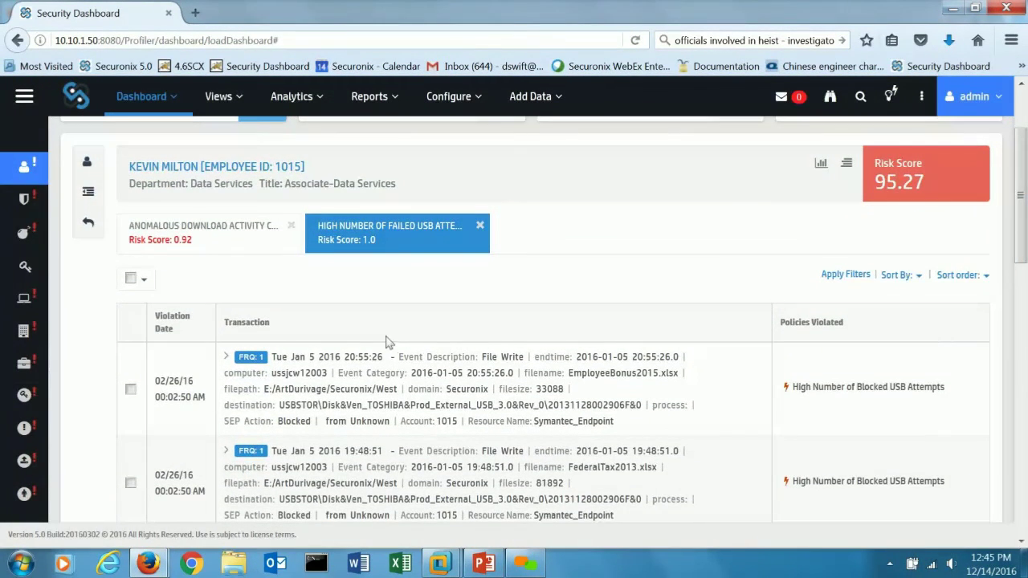
# Examine the file names and USB destination of the blocked file-write transactions, and return to the high-risk users list.
pyautogui.moveTo(414, 361)
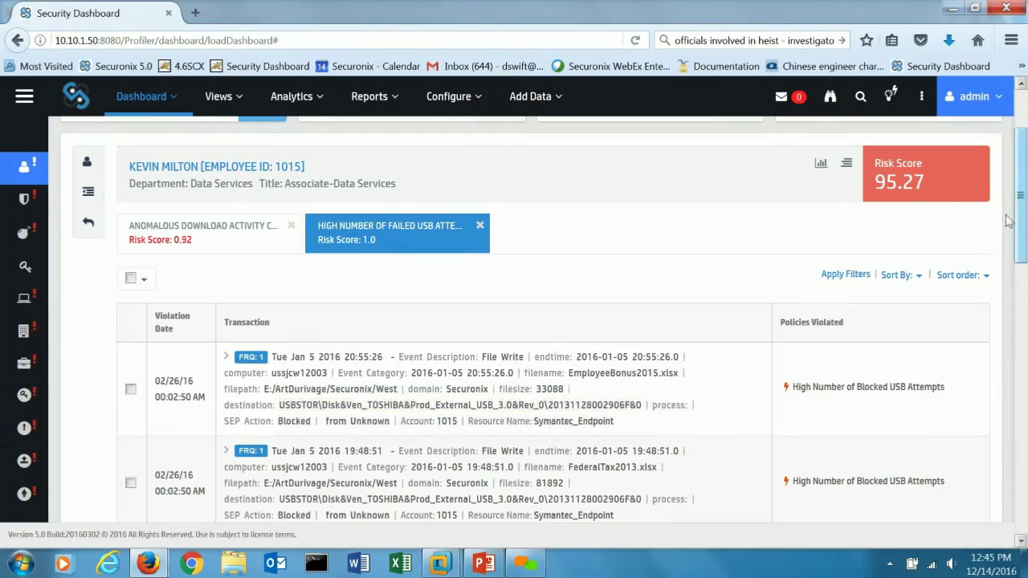
pyautogui.scroll(-2, 1018, 246)
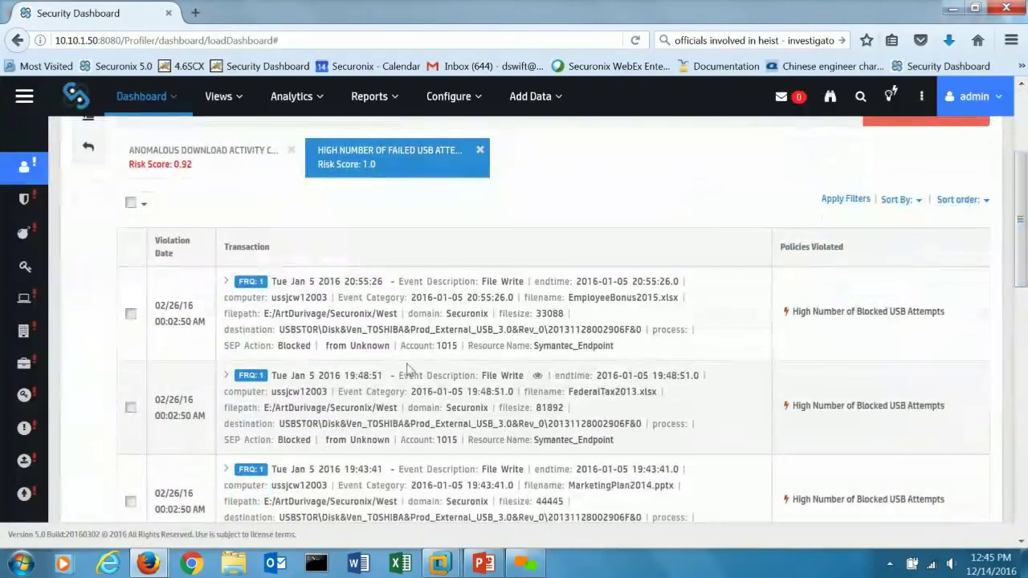
pyautogui.moveTo(399, 337)
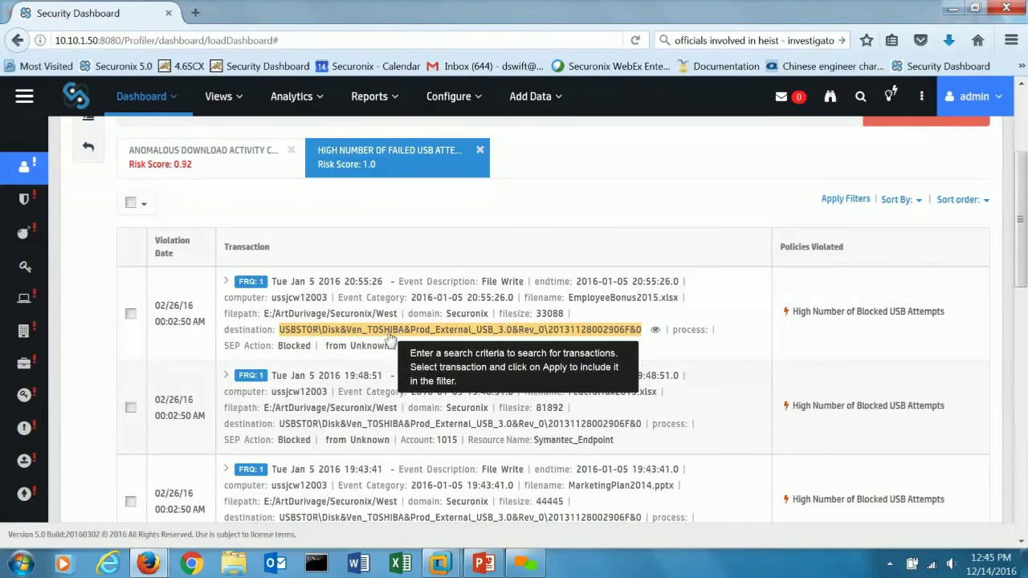
pyautogui.moveTo(304, 356)
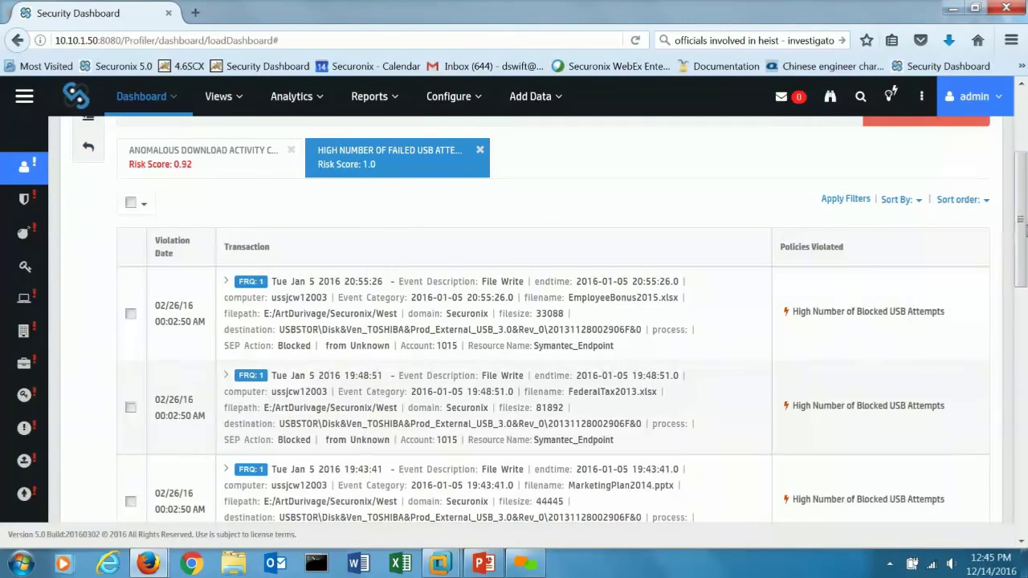
pyautogui.scroll(3, 1019, 217)
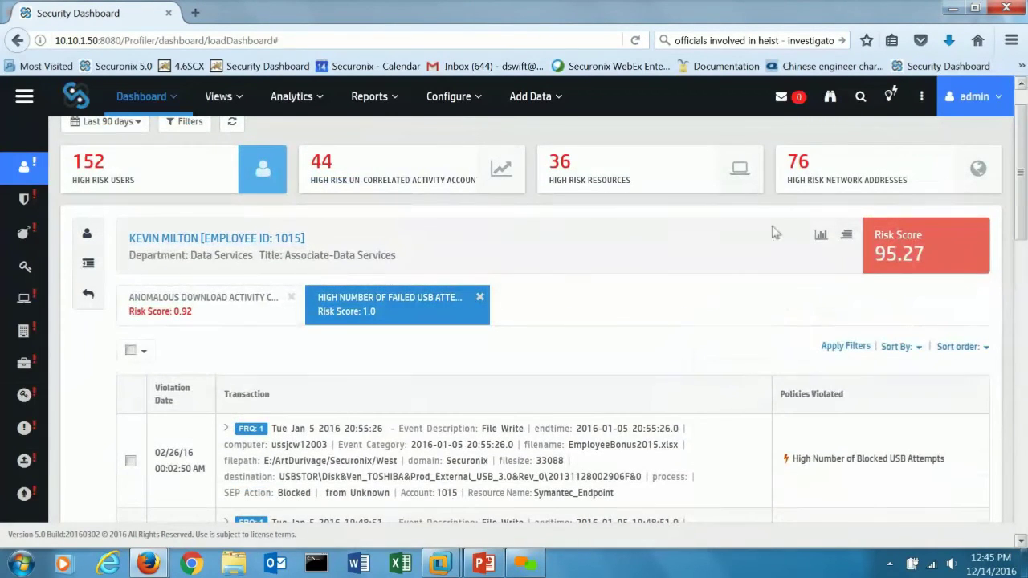
pyautogui.click(87, 297)
# Open the associate's Spike in Email to Self violation and list the events behind its occurrences.
pyautogui.moveTo(1020, 165); pyautogui.dragTo(1020, 219)
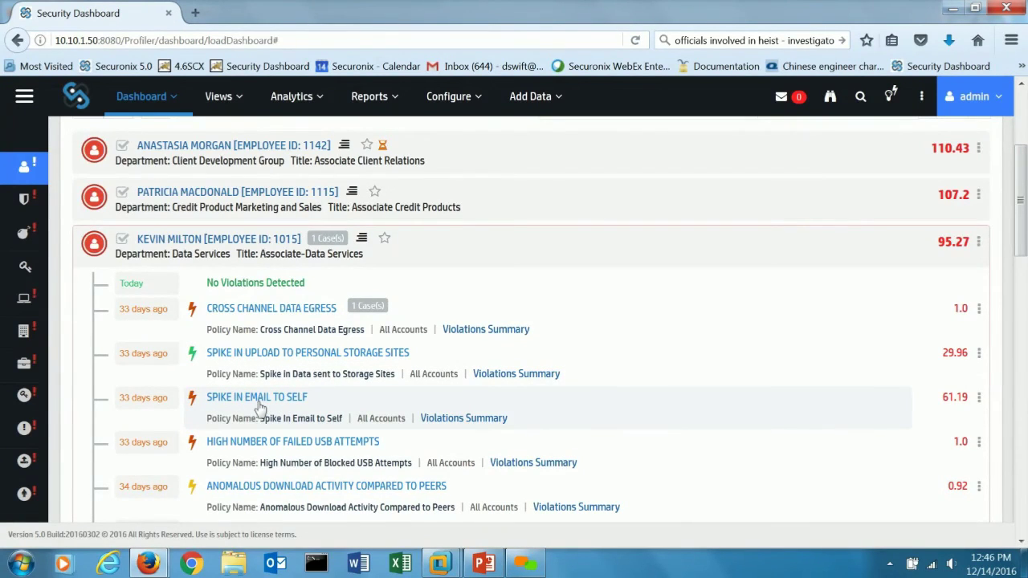
pyautogui.click(259, 400)
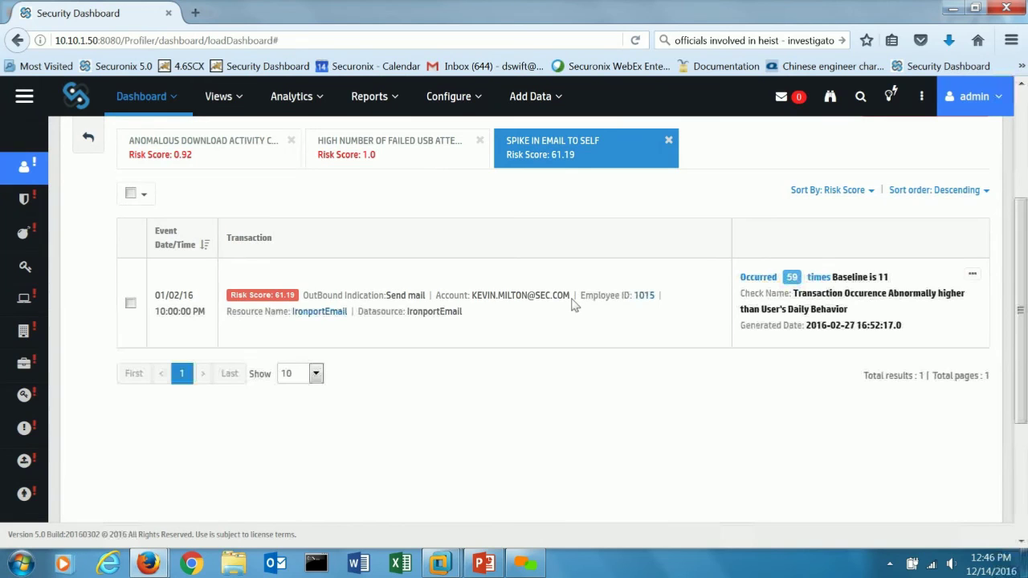
pyautogui.moveTo(573, 304); pyautogui.dragTo(520, 305)
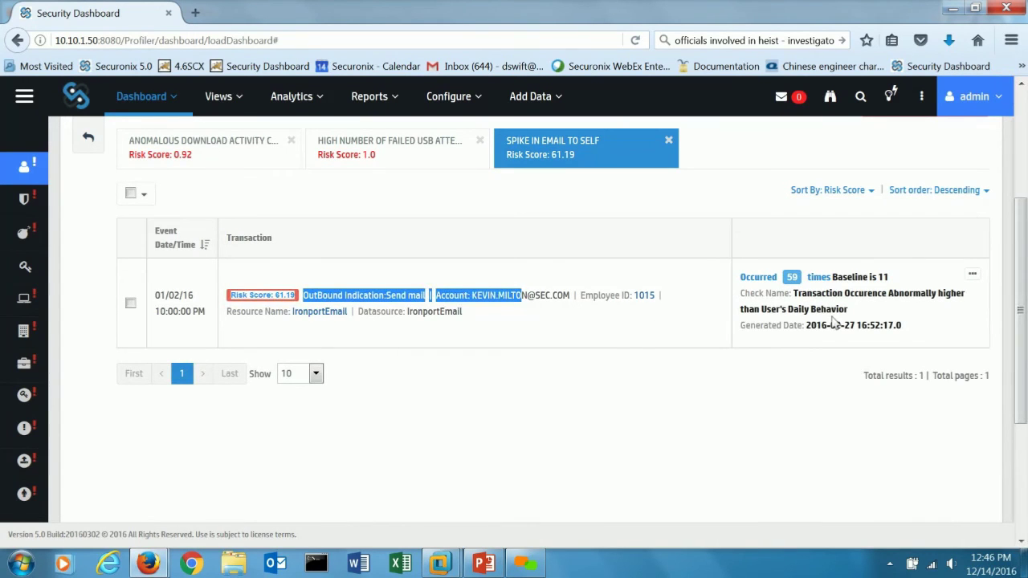
pyautogui.click(769, 278)
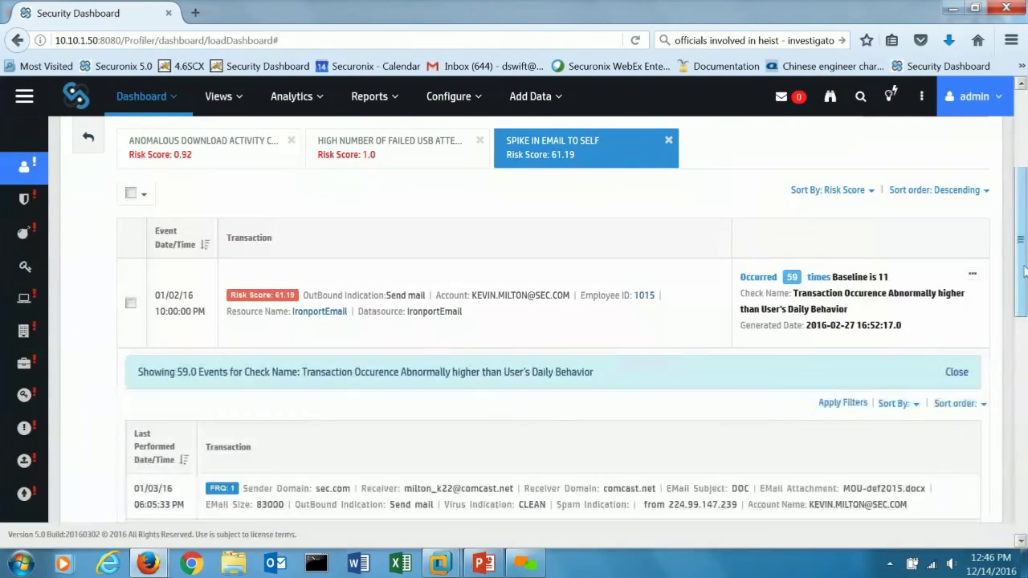
# Review the receivers and attachments of the outbound email events, and return to the high-risk users list.
pyautogui.scroll(-2, 782, 204)
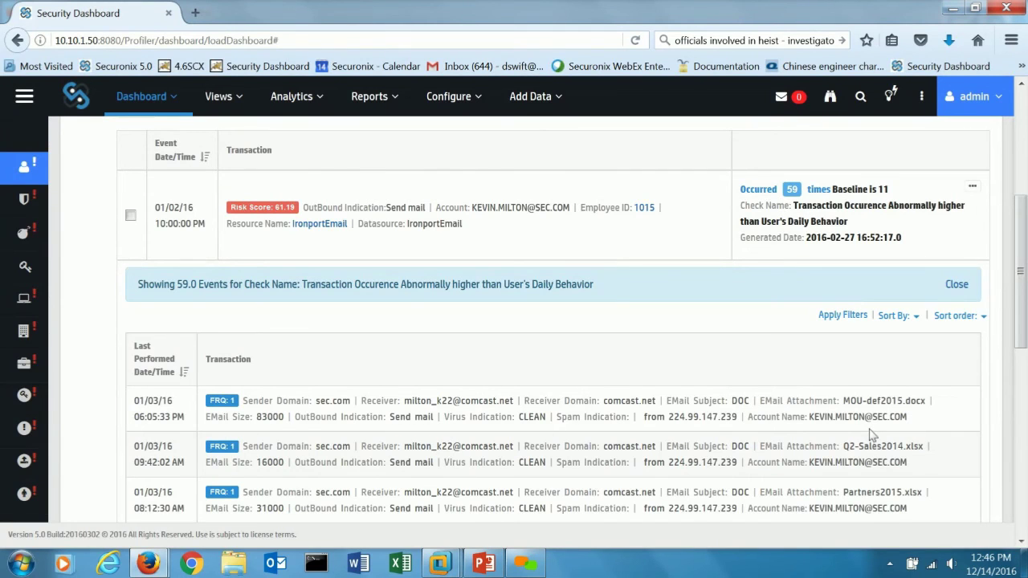
pyautogui.moveTo(454, 408)
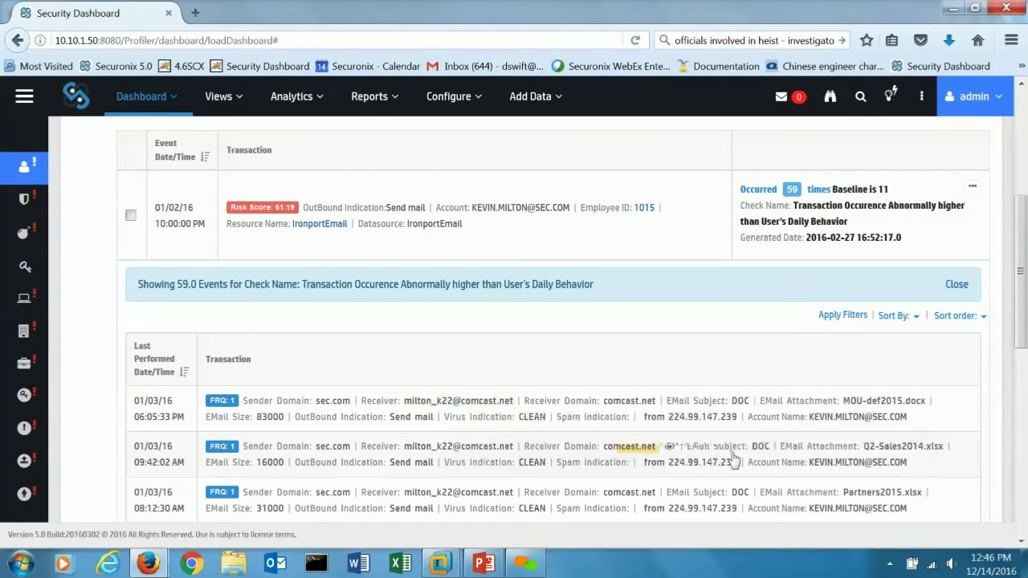
pyautogui.moveTo(859, 408)
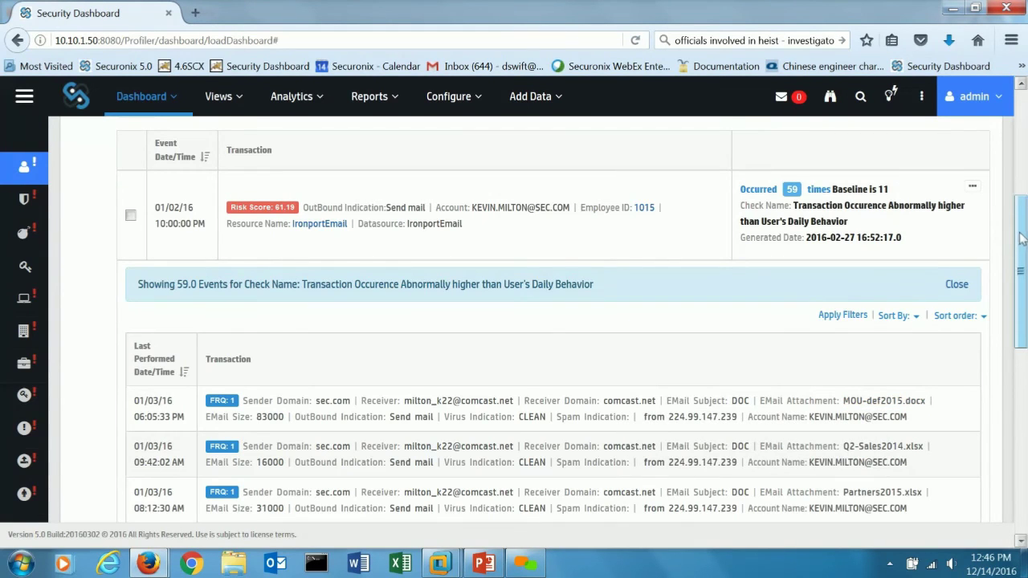
pyautogui.click(1024, 178)
pyautogui.scroll(3, 1024, 178)
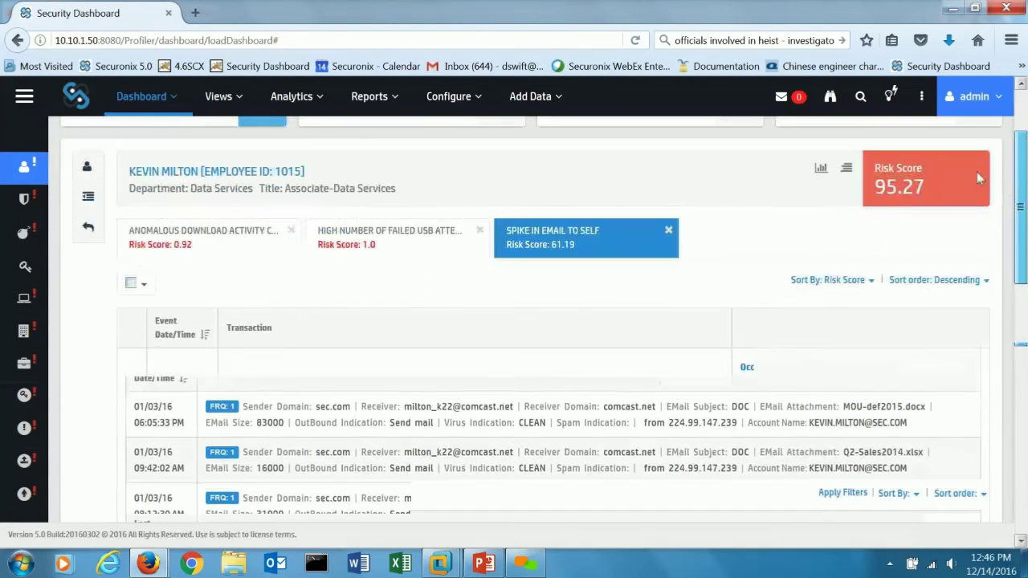
pyautogui.click(85, 236)
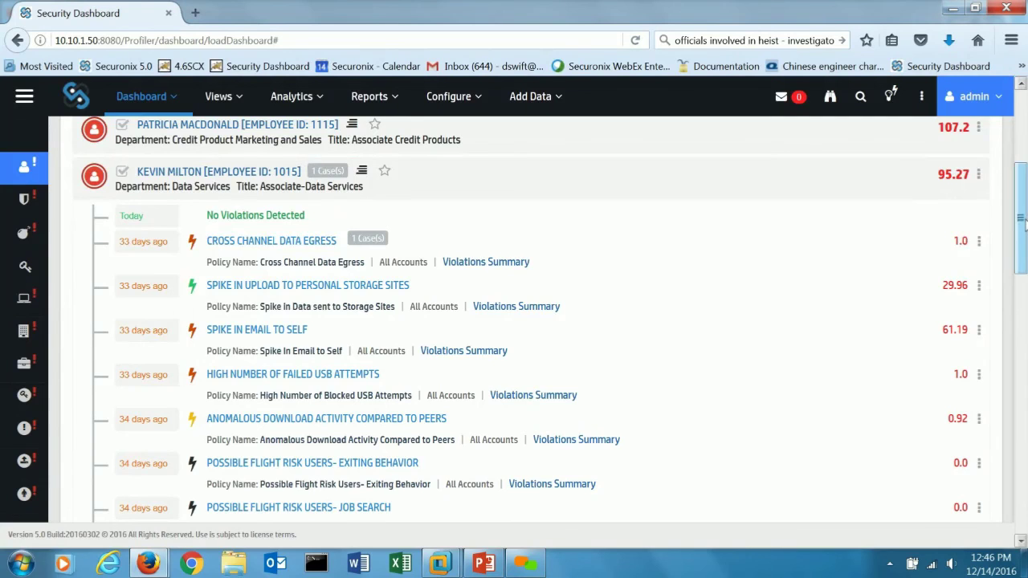
# Open the associate's Spike in Upload to Personal Storage Sites violation and show the events behind its occurrences.
pyautogui.scroll(-1, 1021, 221)
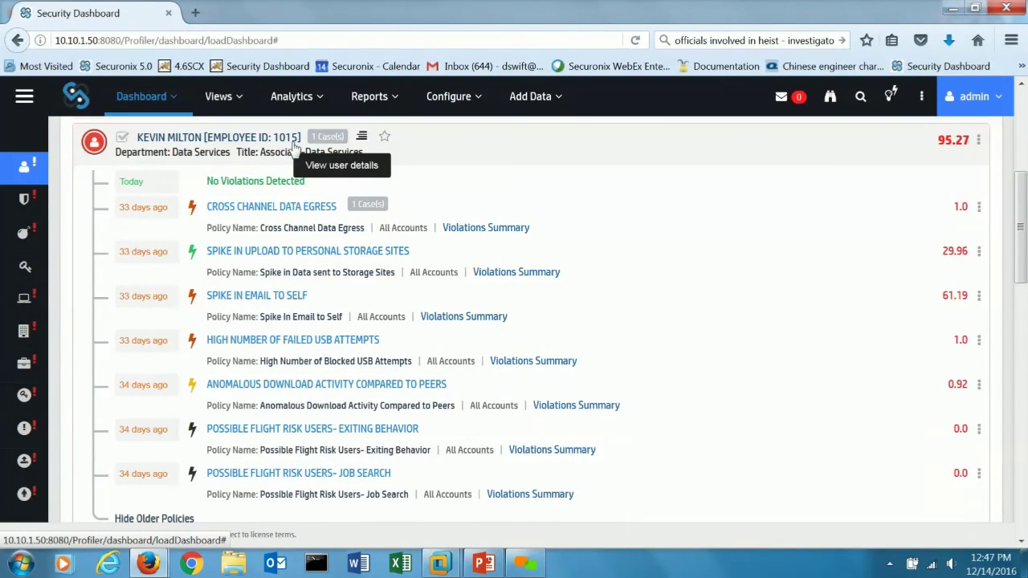
pyautogui.click(271, 252)
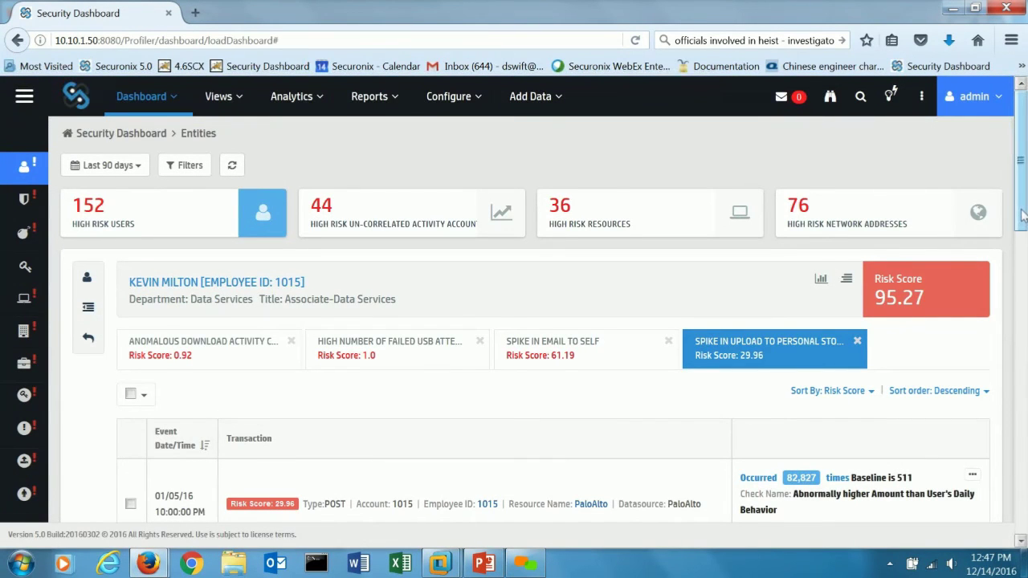
pyautogui.scroll(-2, 1013, 269)
pyautogui.moveTo(1024, 269); pyautogui.dragTo(1020, 342)
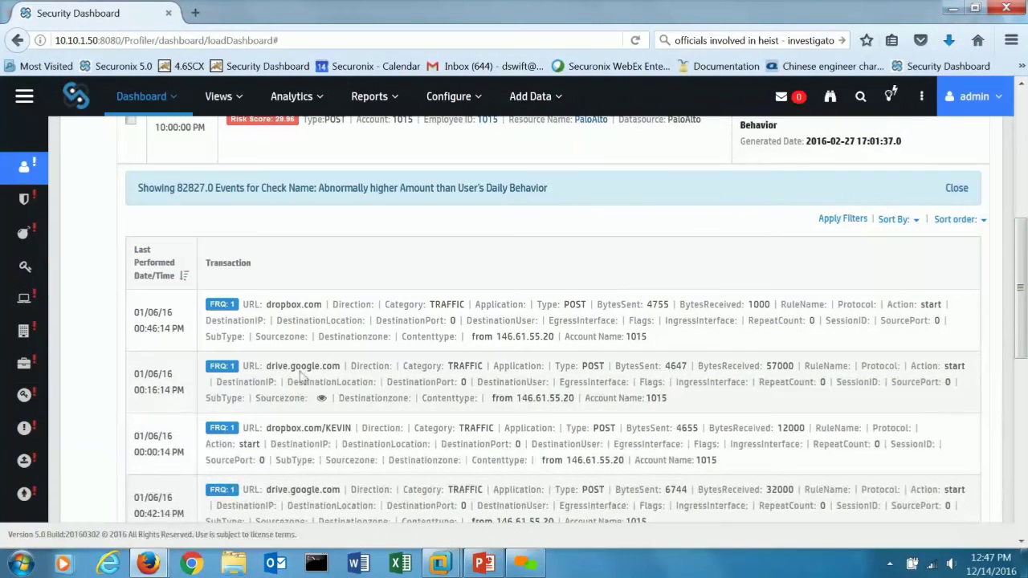
# Check the destination URLs of the upload events, and return to the associate's violations in the high-risk users list.
pyautogui.moveTo(304, 371)
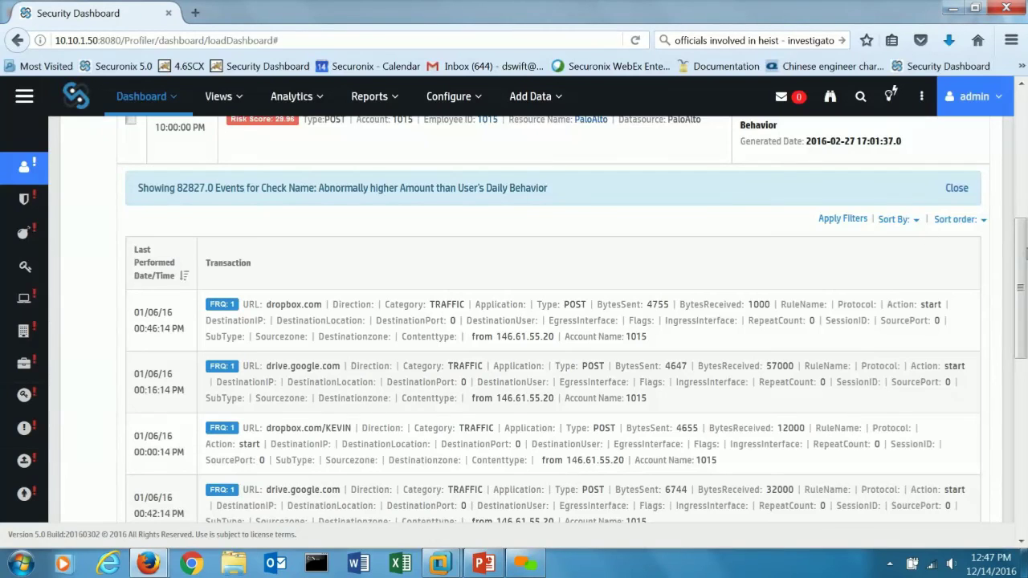
pyautogui.scroll(5, 1024, 164)
pyautogui.scroll(1, 1024, 165)
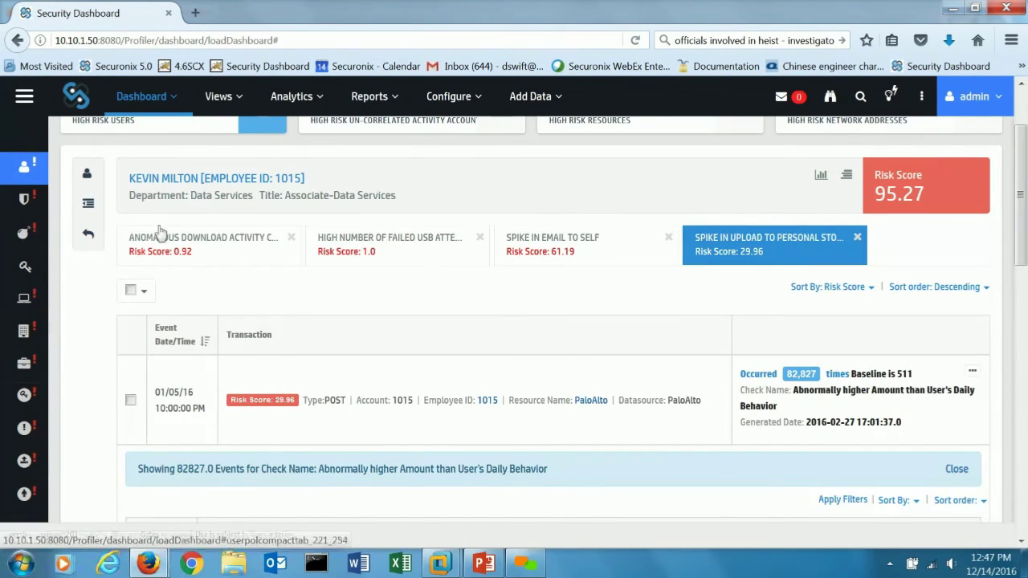
pyautogui.click(88, 237)
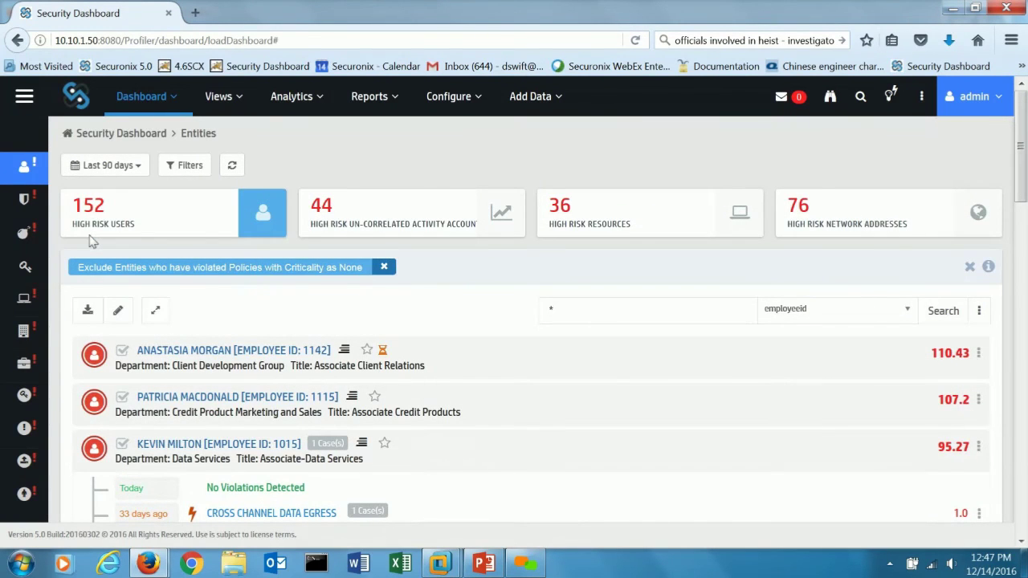
pyautogui.moveTo(1023, 156); pyautogui.dragTo(1023, 223)
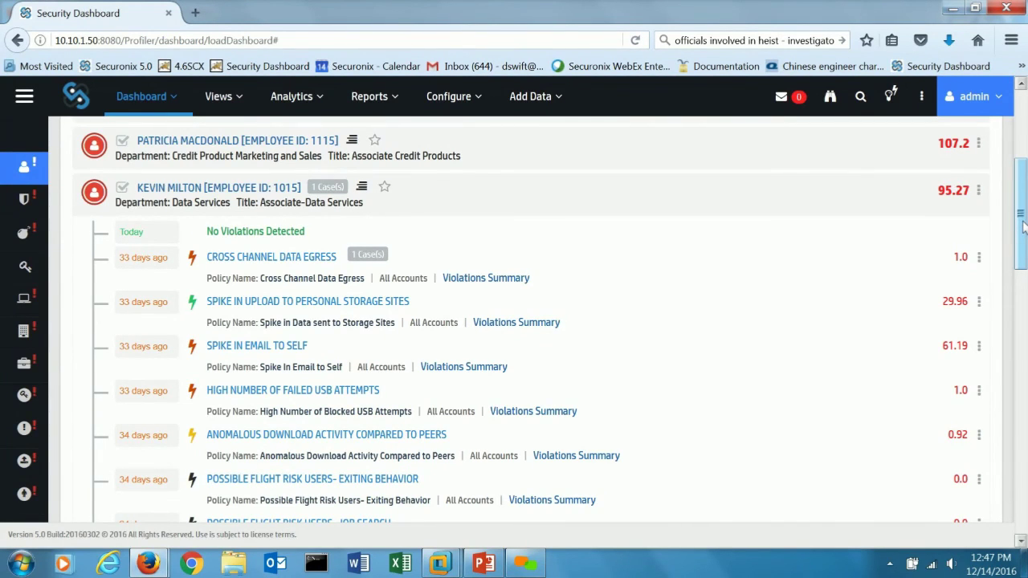
# List the high-risk un-correlated activity accounts and show the older policy violations of the MYBOT account.
pyautogui.moveTo(1024, 229); pyautogui.dragTo(1024, 161)
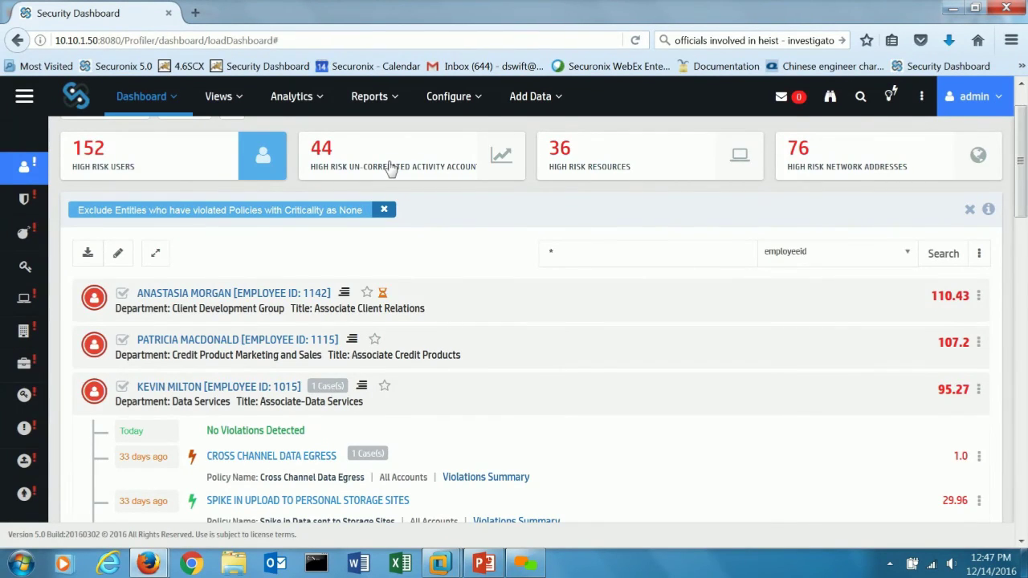
pyautogui.click(391, 167)
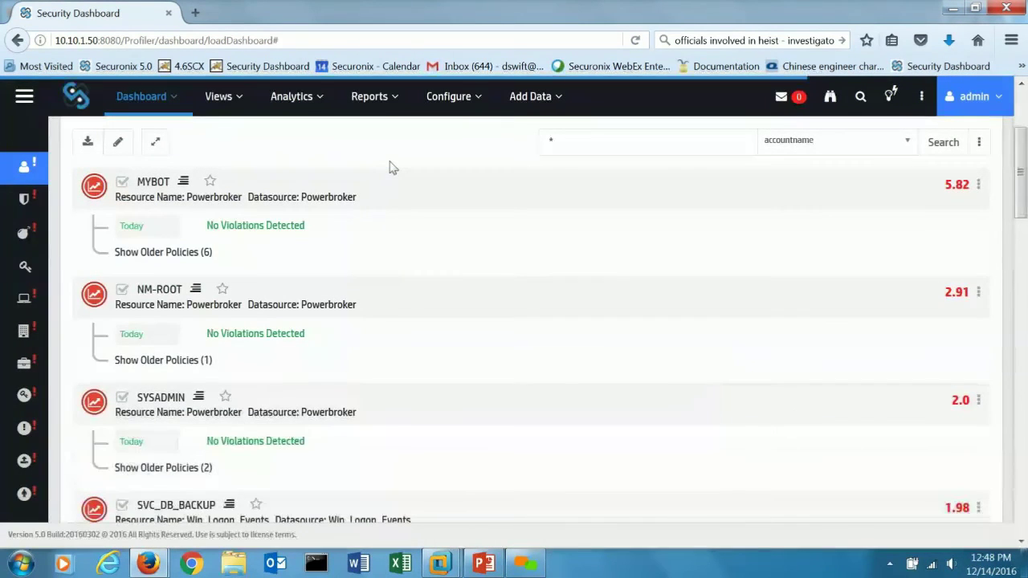
pyautogui.click(163, 251)
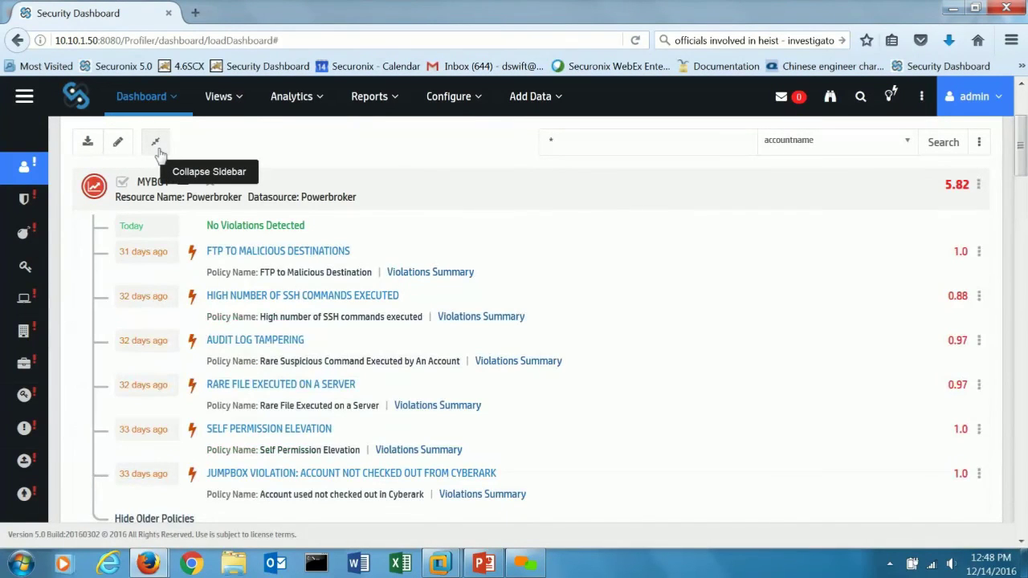
# Collapse all account entries and show the older policy violations of both SVC_DB_BACKUP accounts, for Win_Logon_Events and DBO_CUSTOMERS.
pyautogui.click(158, 149)
pyautogui.click(103, 384)
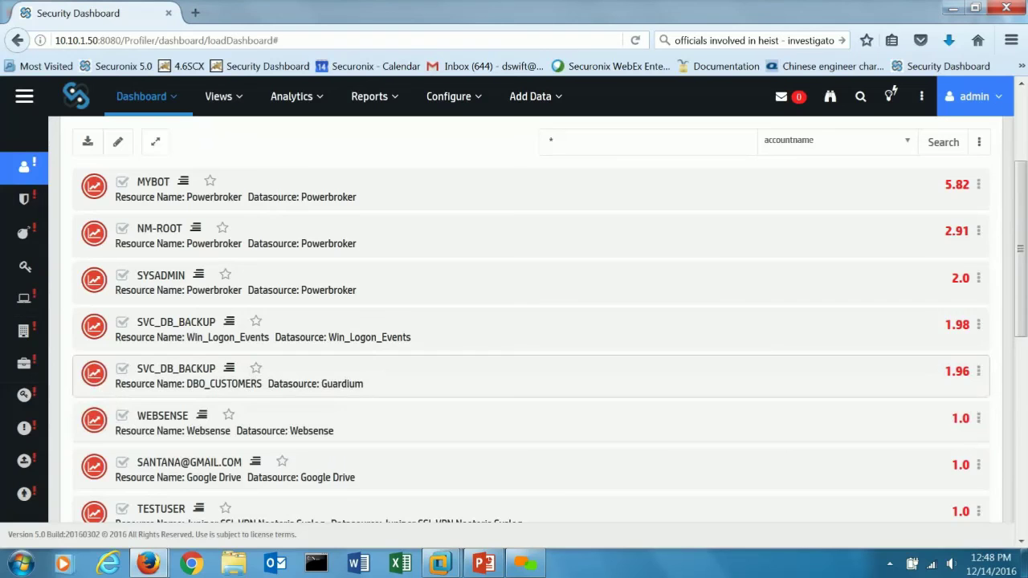
pyautogui.click(95, 338)
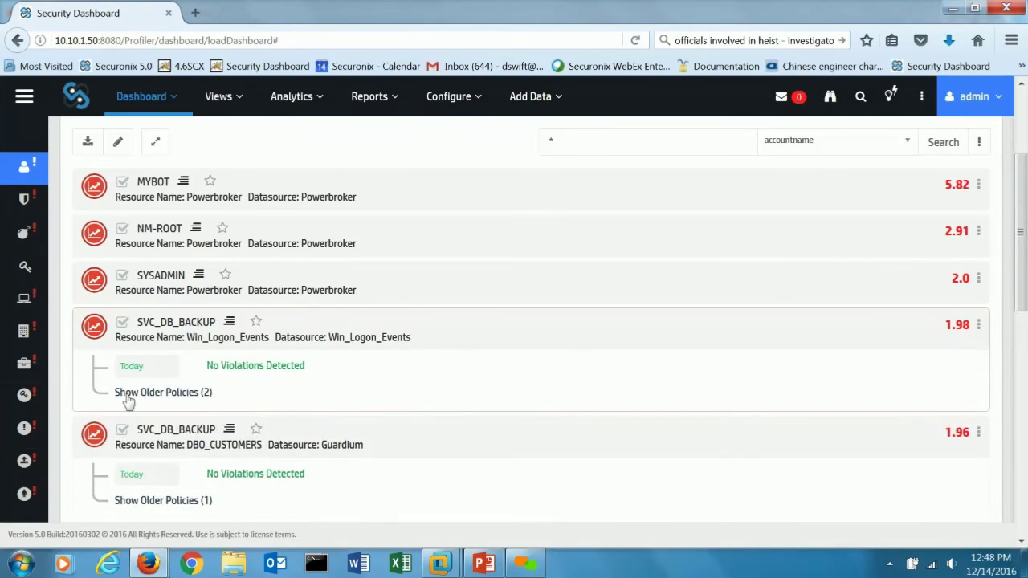
pyautogui.click(128, 393)
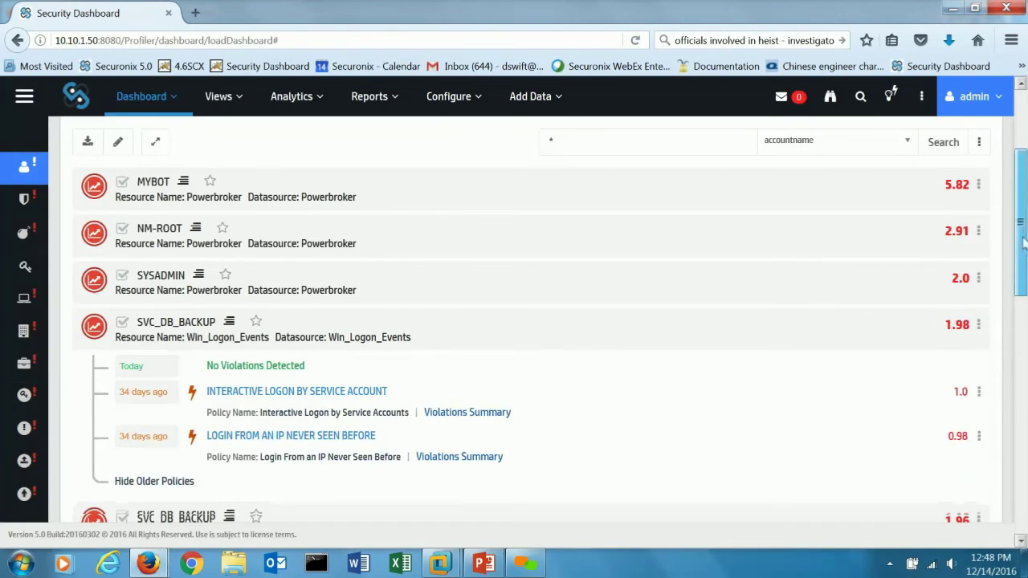
pyautogui.scroll(-3, 1024, 241)
pyautogui.click(175, 442)
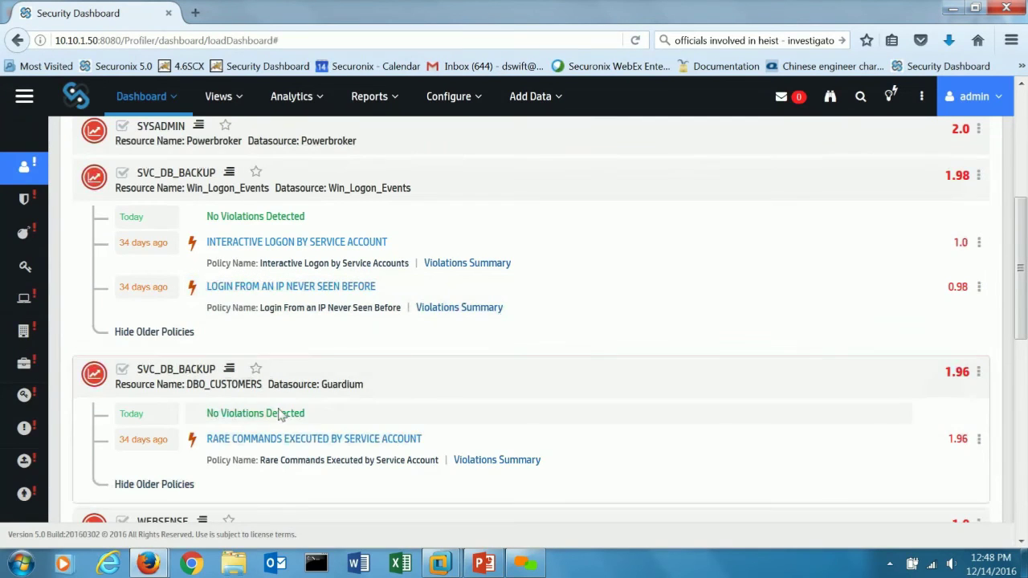
# Review the queries behind the Rare Commands Executed by Service Account violation on DBO_CUSTOMERS, and return to the high-risk users list.
pyautogui.click(274, 439)
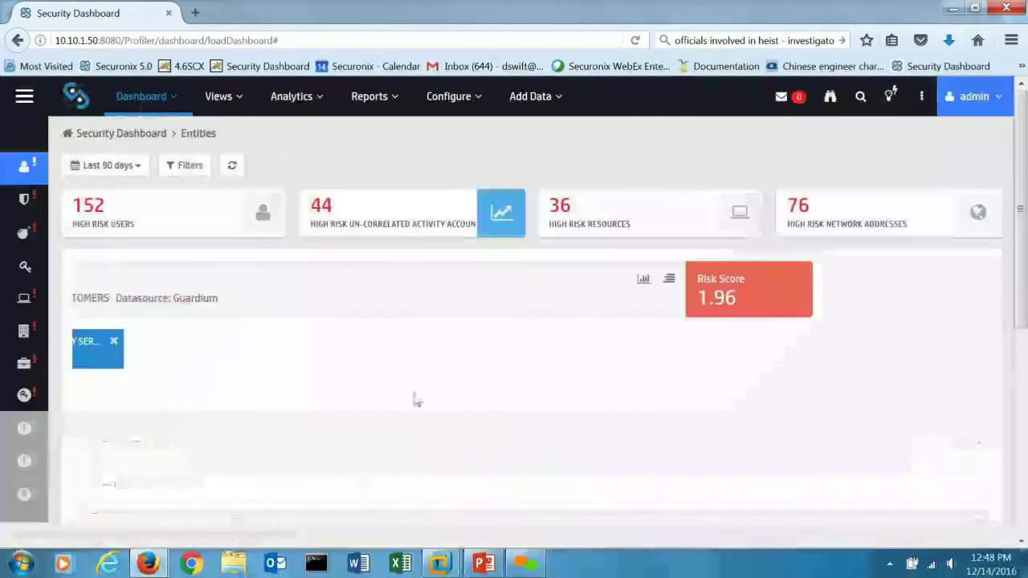
pyautogui.scroll(-3, 416, 399)
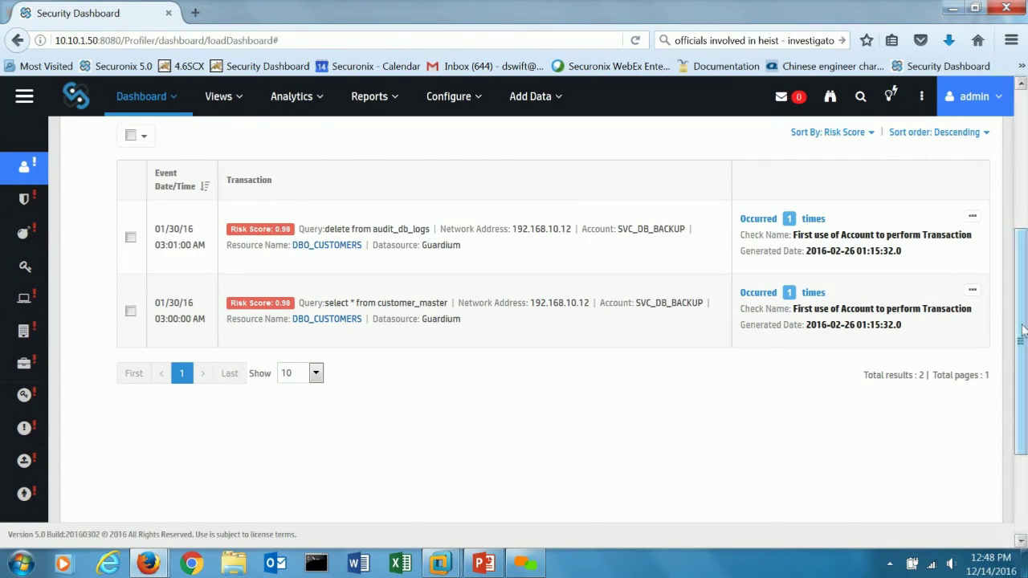
pyautogui.click(1023, 204)
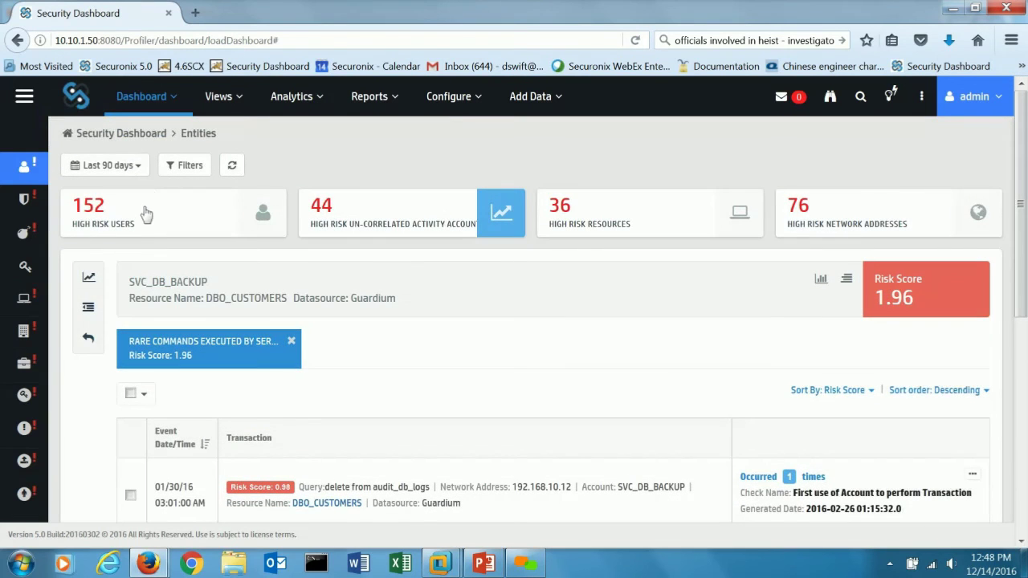
pyautogui.click(145, 217)
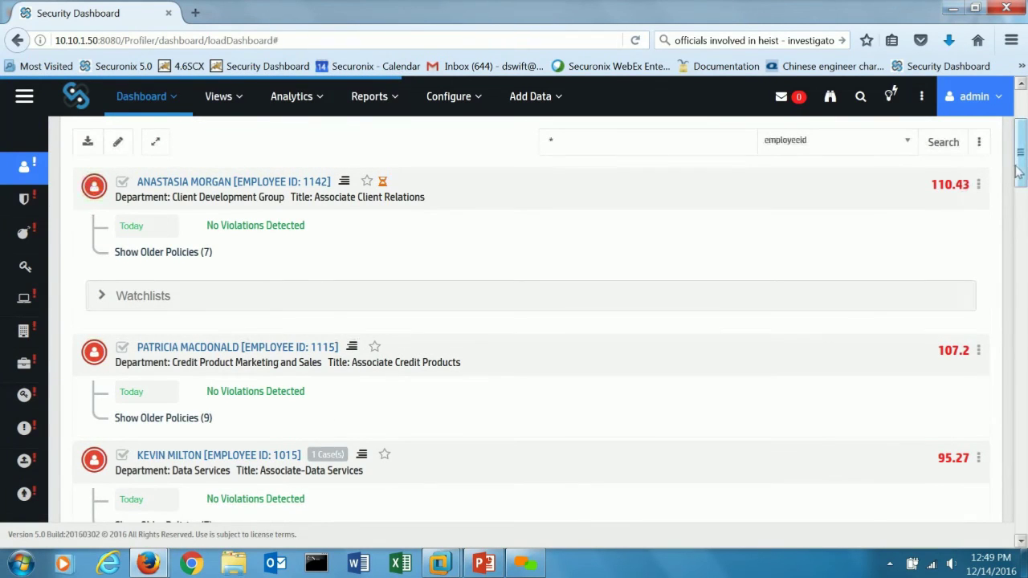
# Open the Data Services associate's Anomalous Download Activity Compared to Peers violation and list the events behind its occurrence.
pyautogui.moveTo(1017, 191); pyautogui.dragTo(1016, 230)
pyautogui.scroll(2, 534, 271)
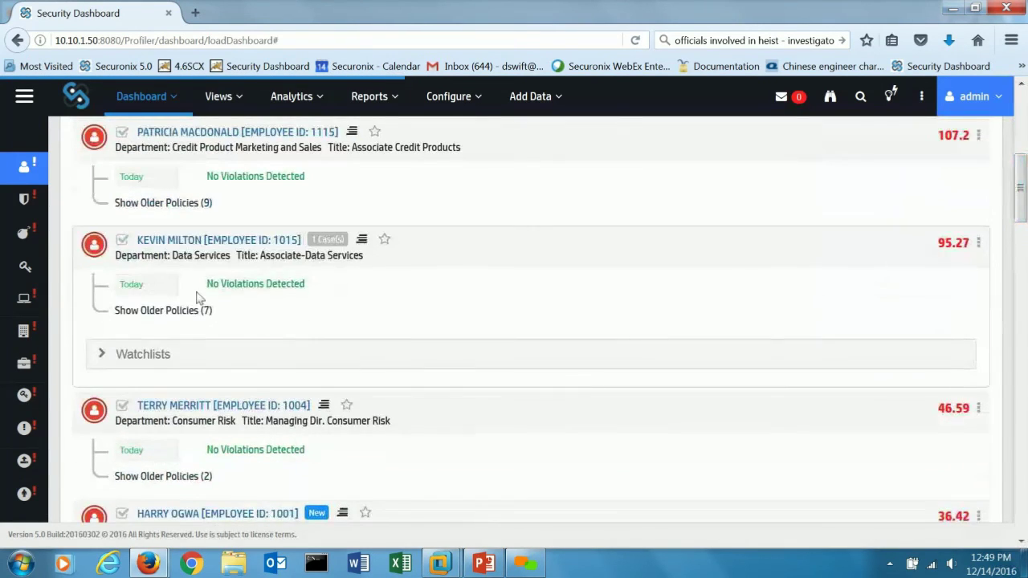
pyautogui.click(181, 313)
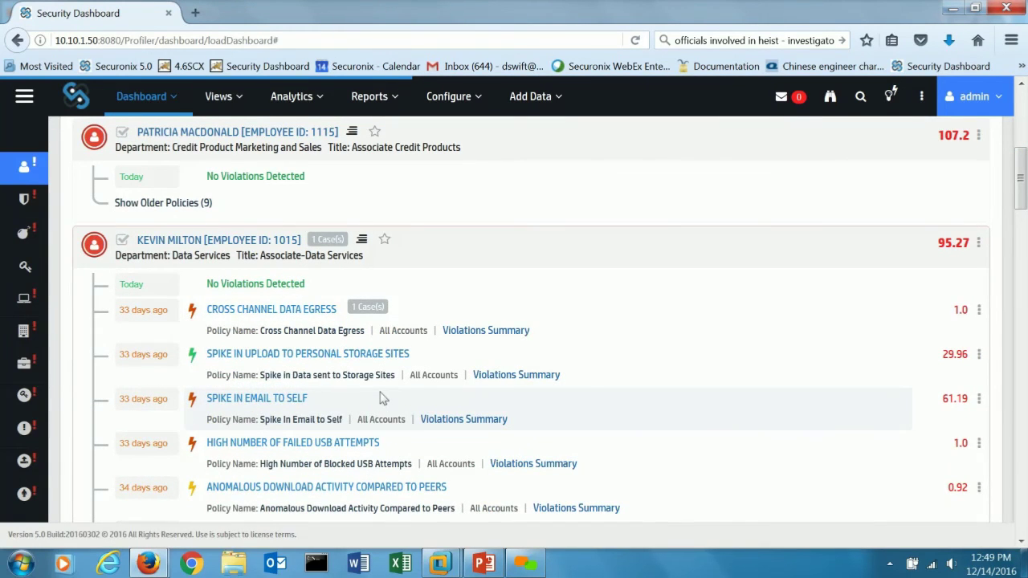
pyautogui.click(359, 488)
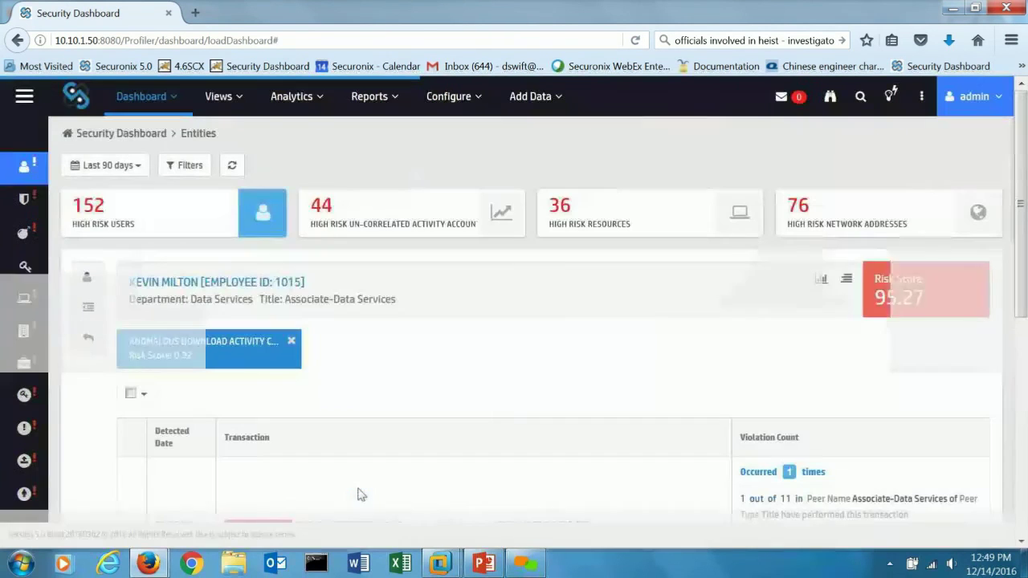
pyautogui.scroll(-3, 1024, 161)
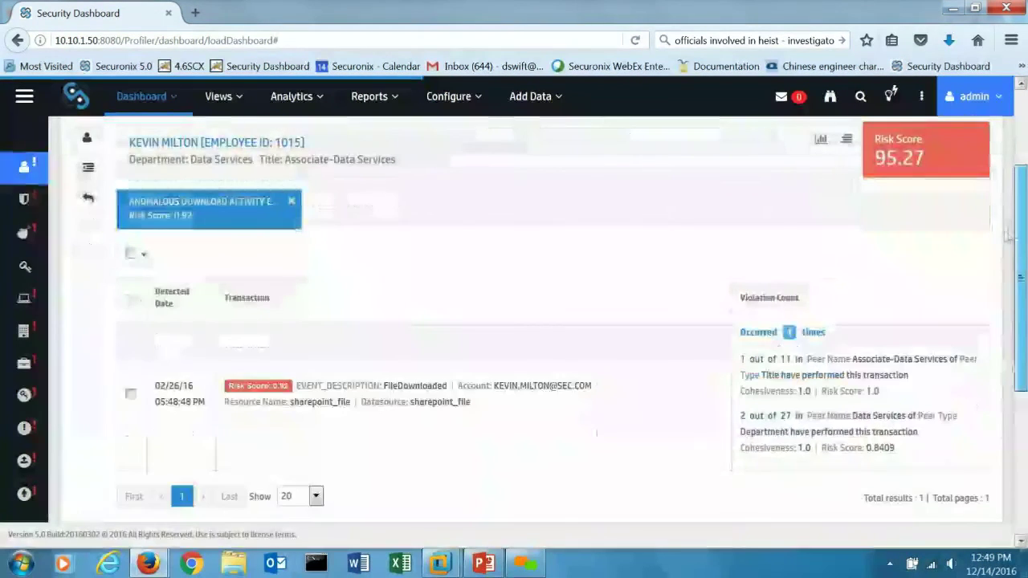
pyautogui.click(755, 337)
# Review the peer comparison and the file names in the associate's FileDownloaded events.
pyautogui.moveTo(1022, 188); pyautogui.dragTo(1018, 263)
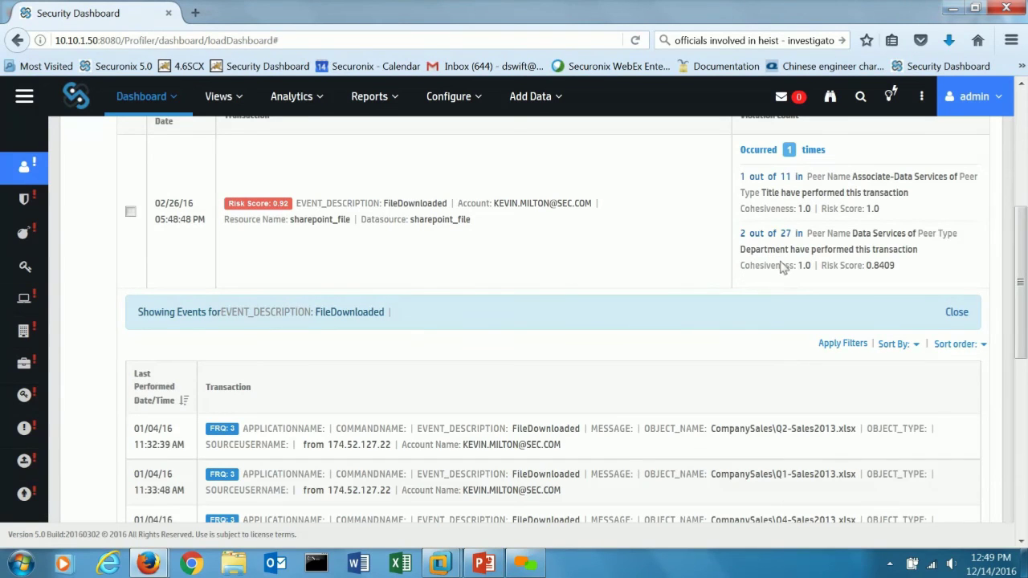
pyautogui.moveTo(632, 488)
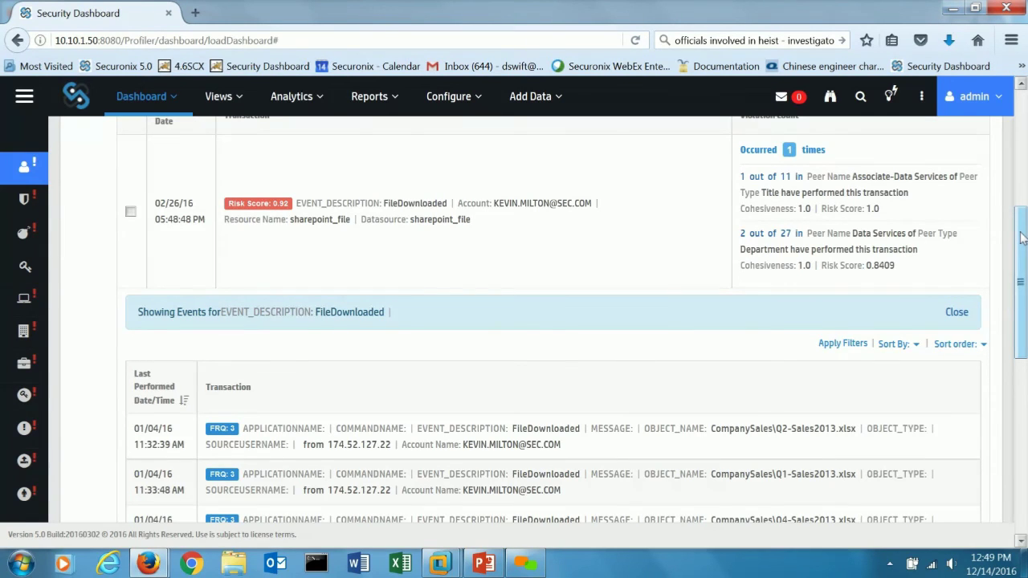
pyautogui.moveTo(1022, 237); pyautogui.dragTo(996, 342)
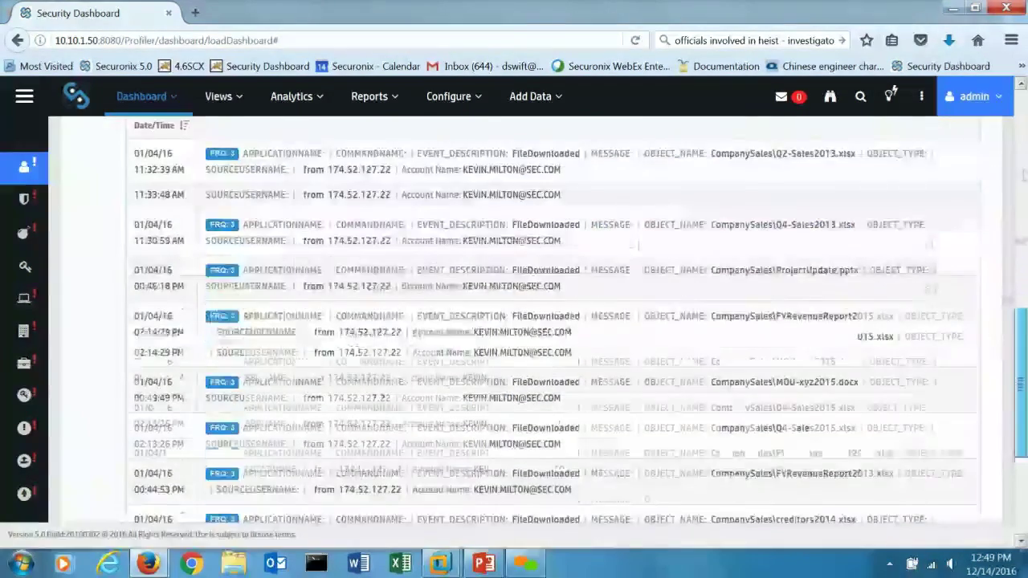
# Return to the high-risk users list and show the older policy violations of the Client Development Group associate.
pyautogui.scroll(10, 435, 222)
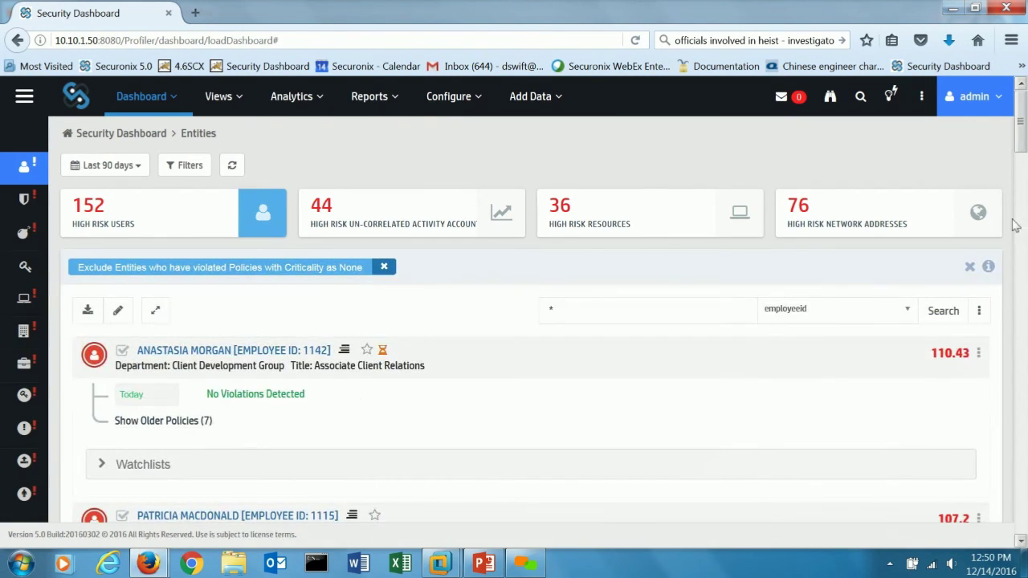
pyautogui.click(163, 421)
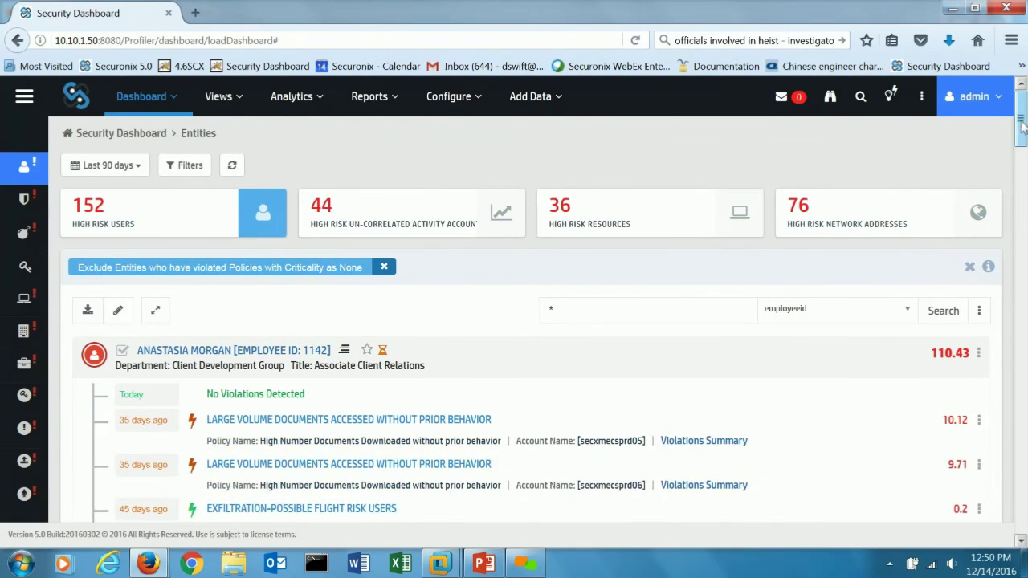
pyautogui.scroll(-2, 1021, 127)
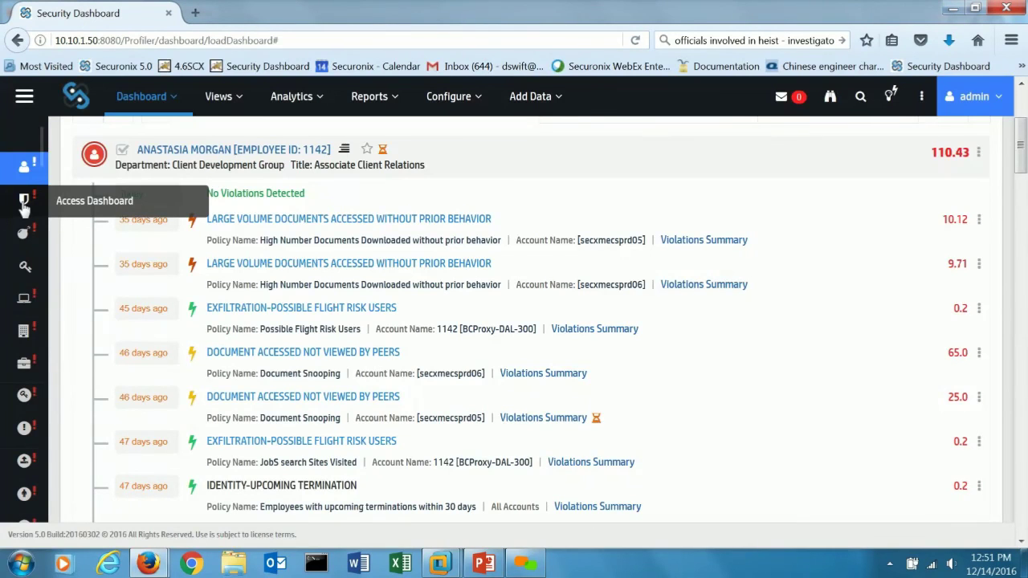
# Switch to the Access Dashboard and expand the detected threats of the first employee in the Access Outlier Report.
pyautogui.click(24, 205)
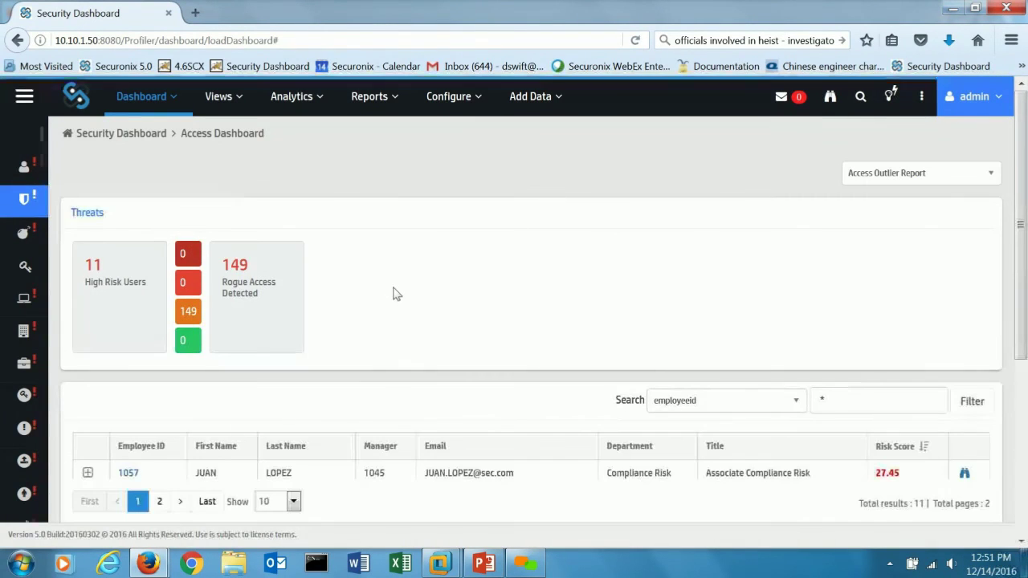
pyautogui.click(88, 473)
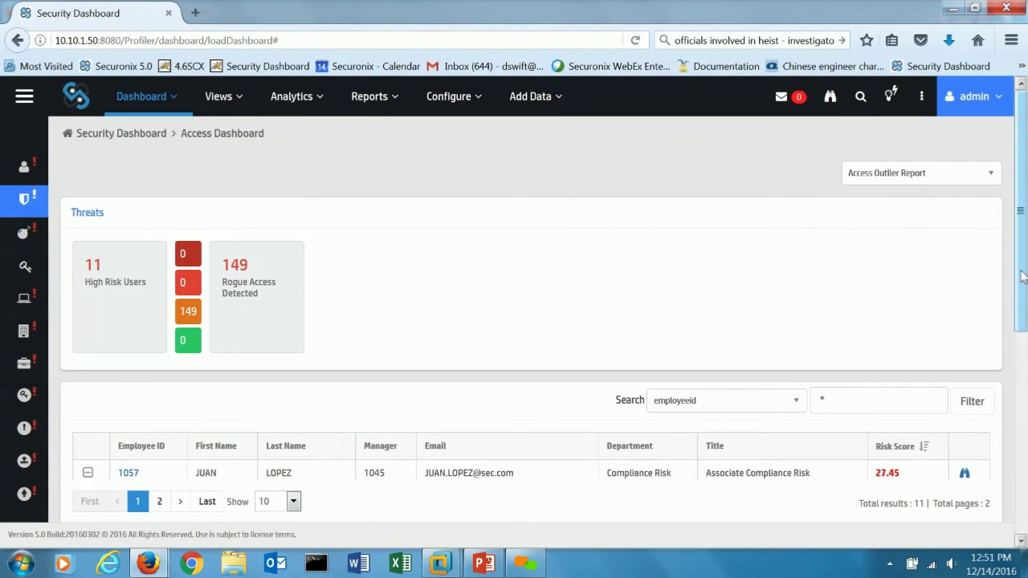
pyautogui.scroll(-2, 1021, 321)
pyautogui.scroll(-1, 1022, 321)
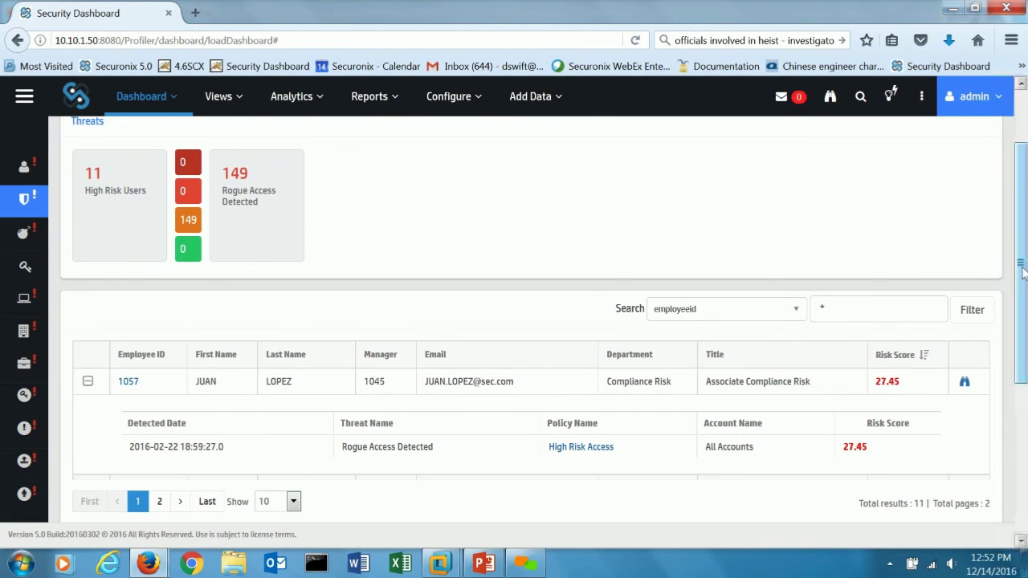
pyautogui.scroll(-2, 1021, 325)
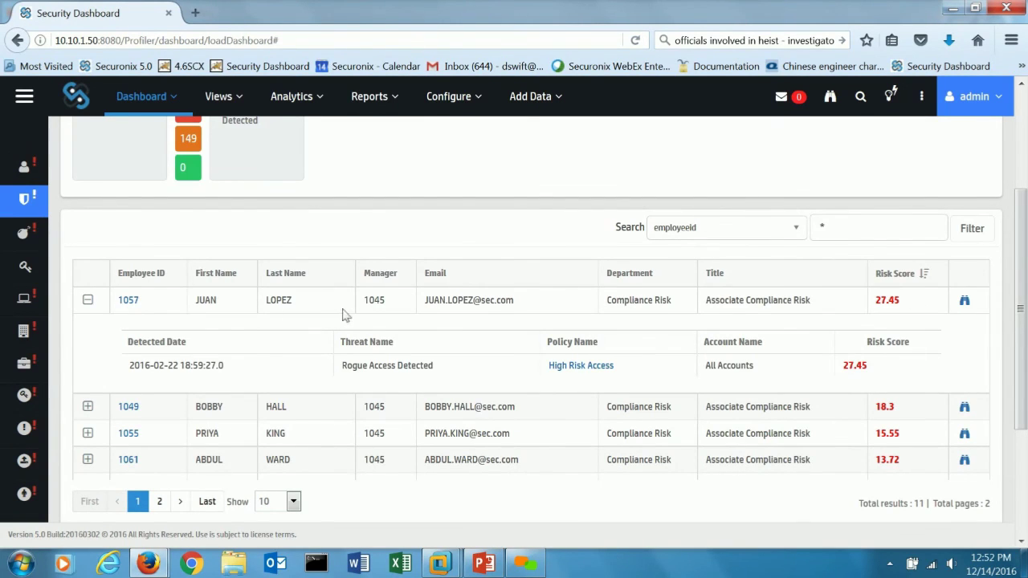
# Examine why the CMP_Retail_Mass membership is rogue in the High Risk Access policy details, and return to the high-risk users dashboard.
pyautogui.click(583, 371)
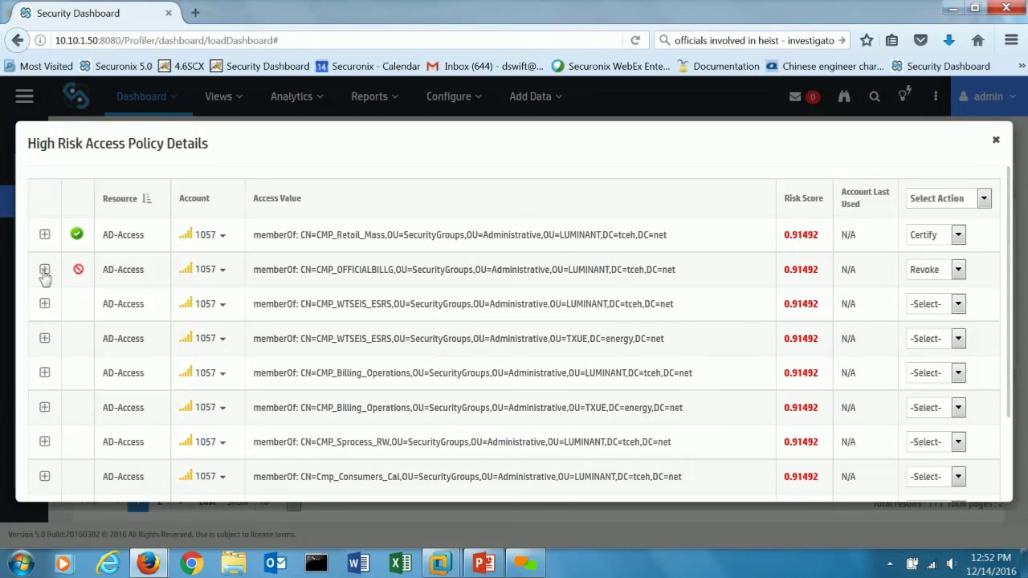
pyautogui.click(44, 235)
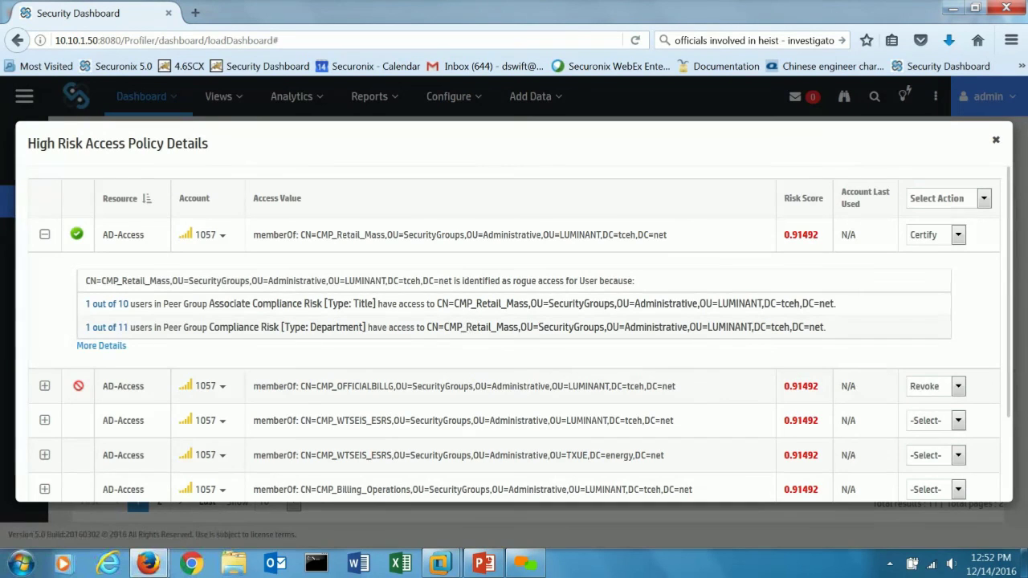
pyautogui.moveTo(454, 304); pyautogui.dragTo(525, 304)
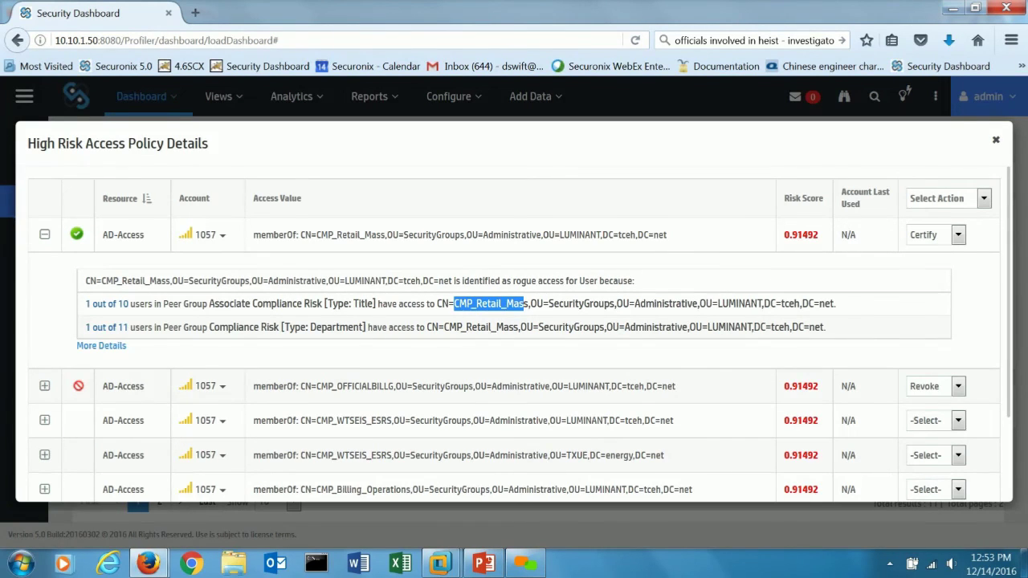
pyautogui.click(996, 142)
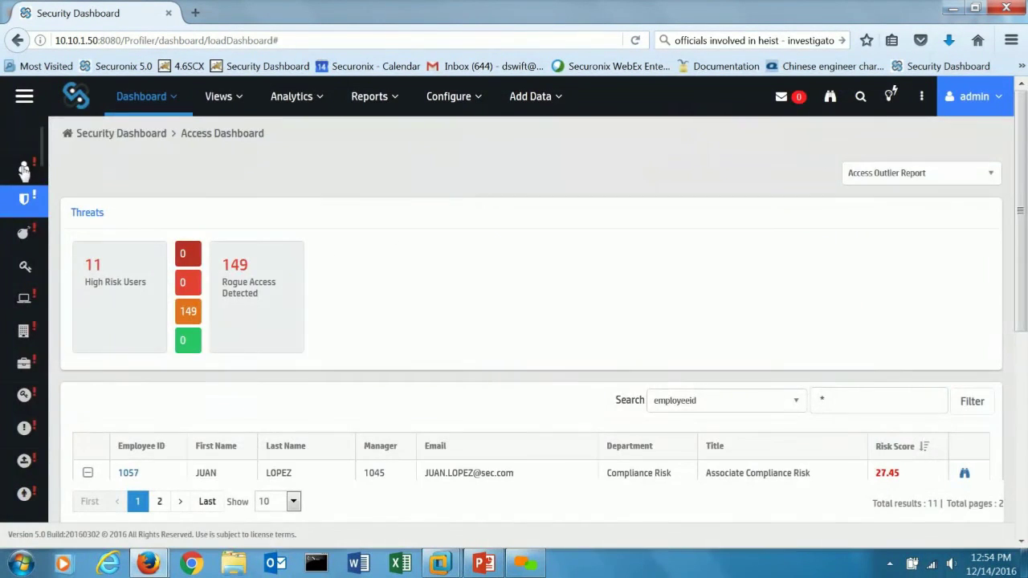
pyautogui.click(24, 170)
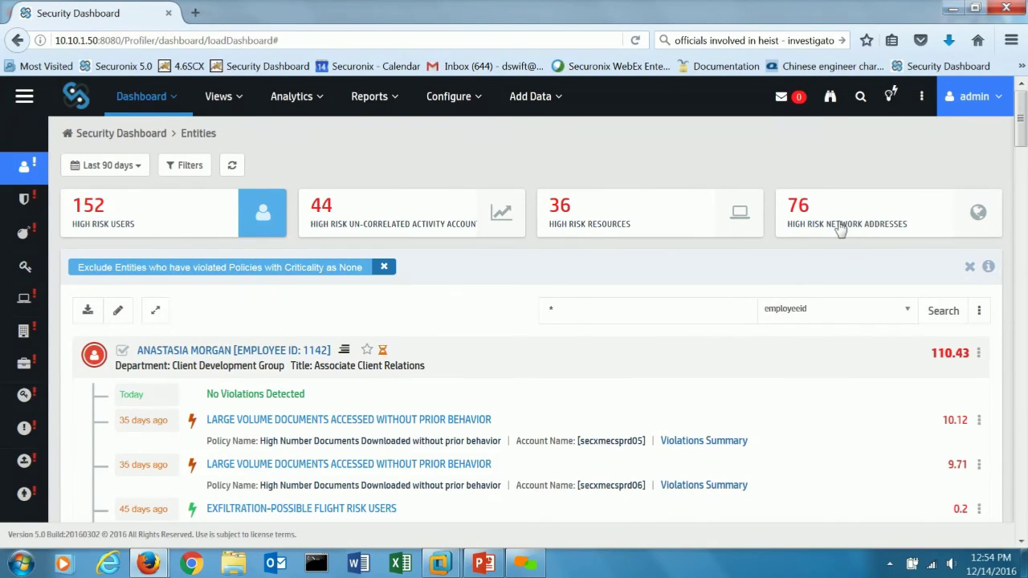
# Switch to Excel, open the recent workbook Use_Case_List-V6 and dismiss the document recovery list.
pyautogui.click(401, 564)
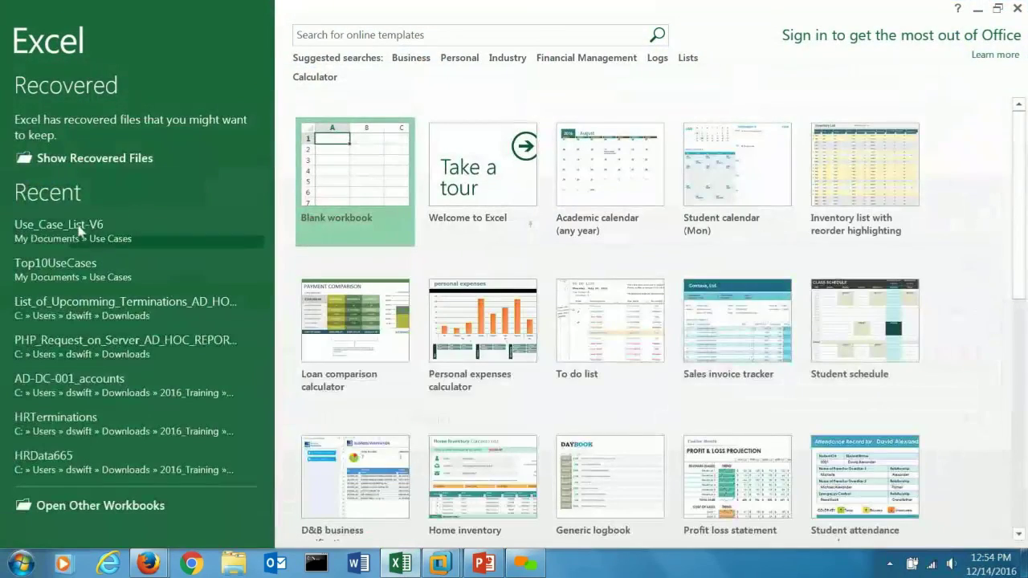
pyautogui.click(80, 231)
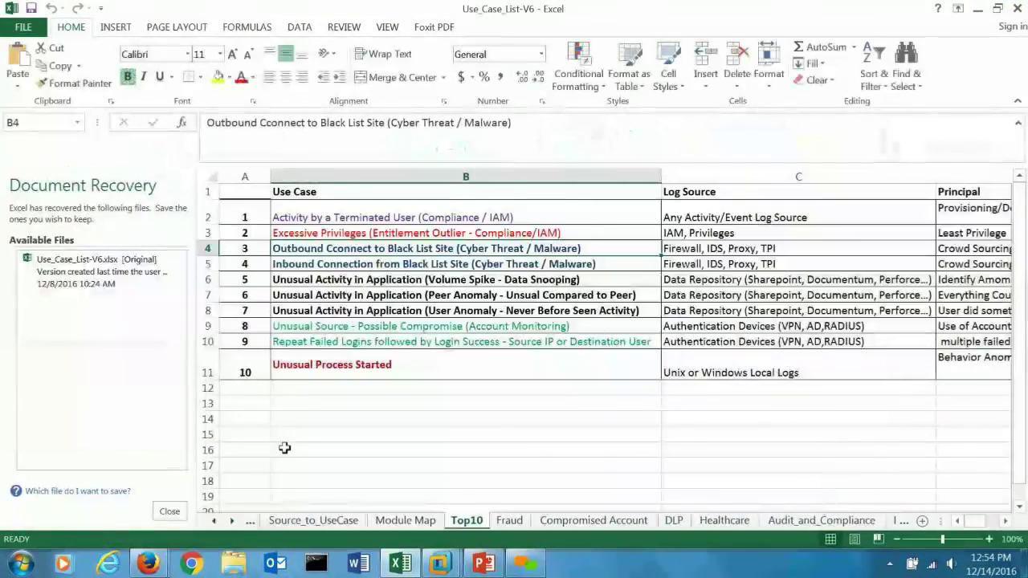
pyautogui.click(169, 512)
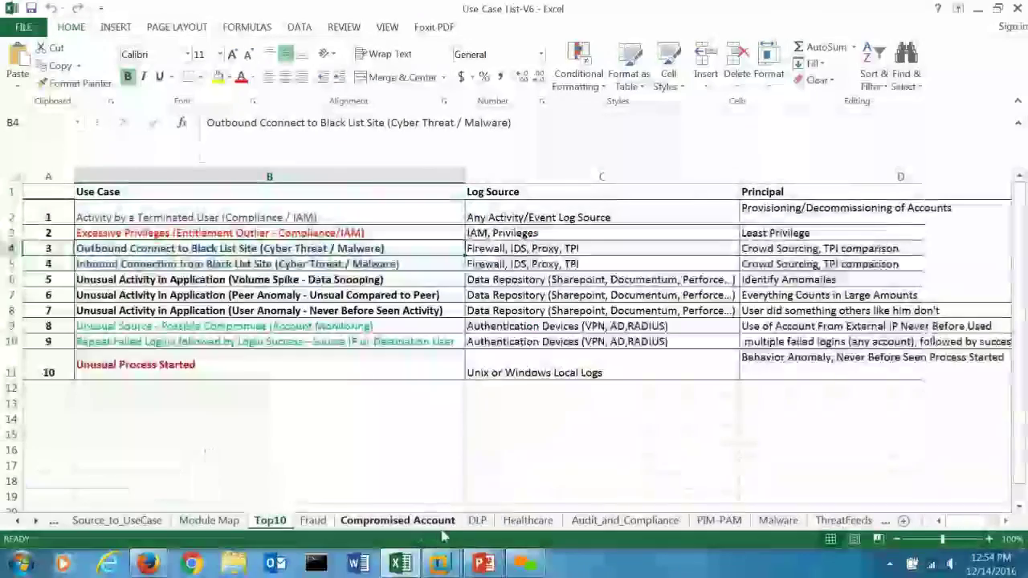
# On the DLP sheet, select the rows for Unusual Firewall Activity and Unusual Activity in Application together.
pyautogui.click(477, 520)
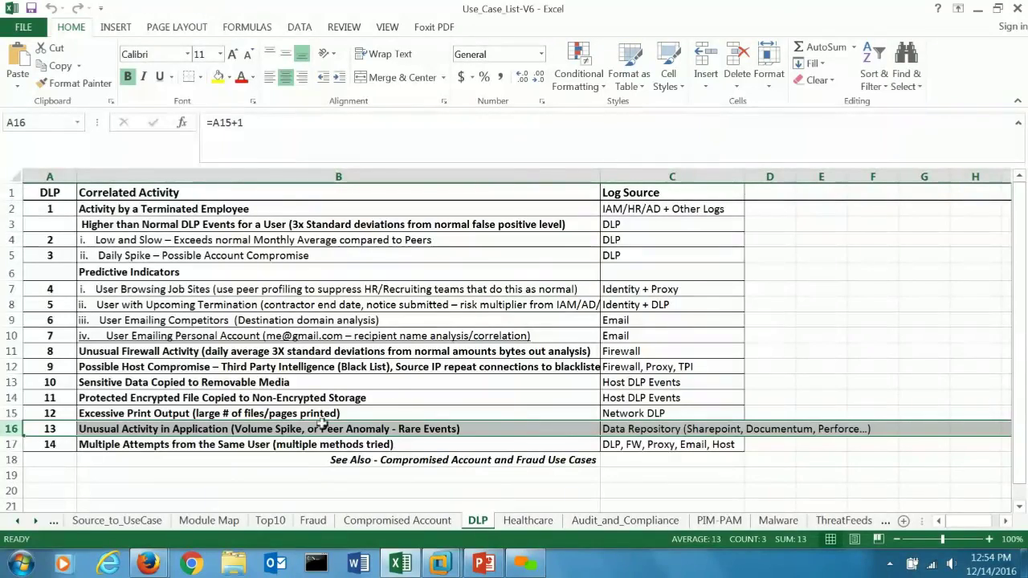
pyautogui.click(16, 351)
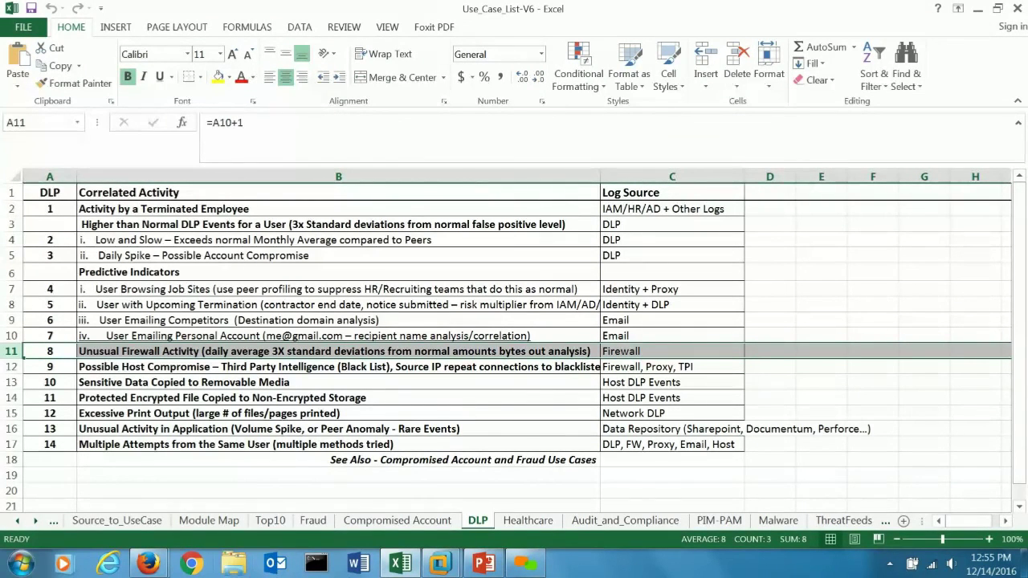
pyautogui.keyDown('ctrl'); pyautogui.click(10, 429); pyautogui.keyUp('ctrl')
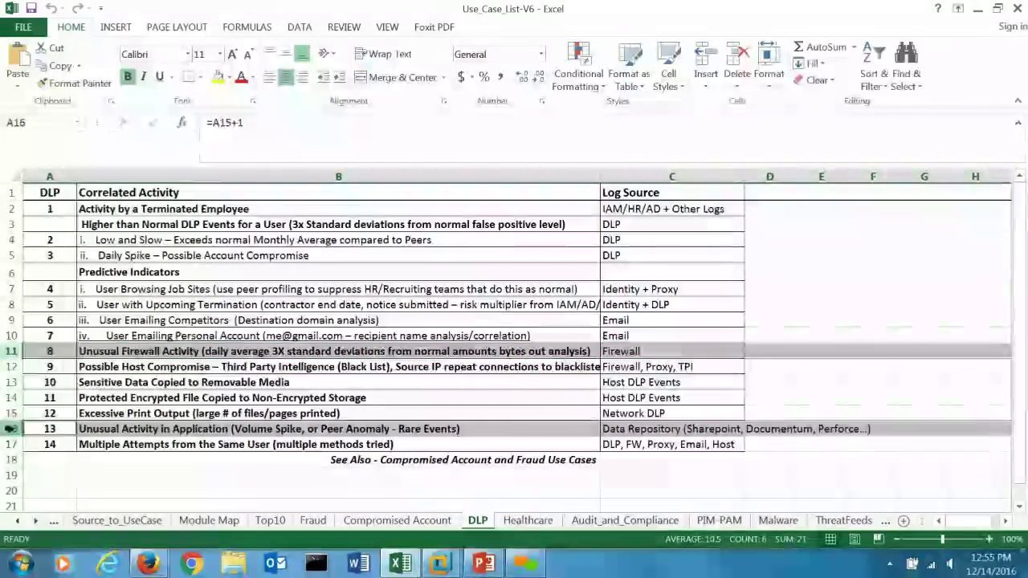